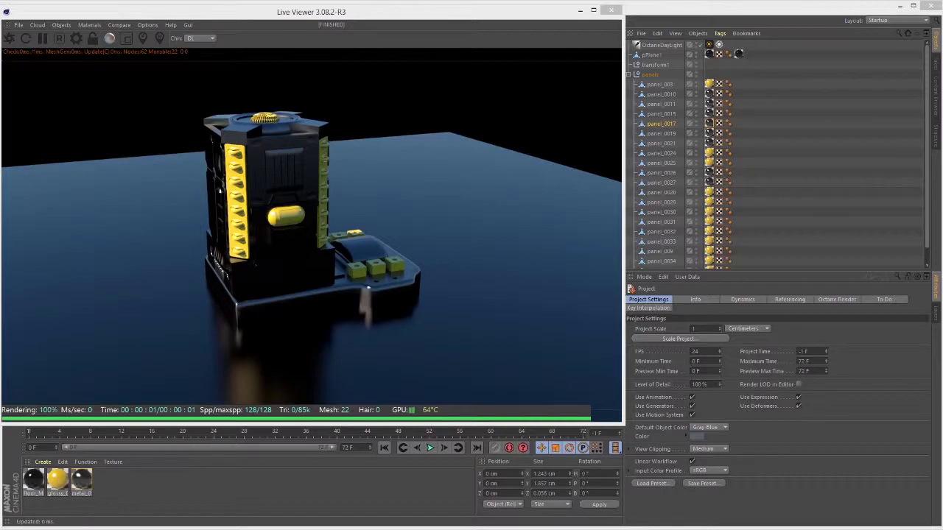
Open the Octane Node Editor from the Live Viewer and load the glossy_01 material into it.
{"action": "right_click_drag", "start_coordinate": [223, 202], "coordinate": [346, 213]}
{"action": "left_click_drag", "start_coordinate": [312, 205], "coordinate": [328, 207]}
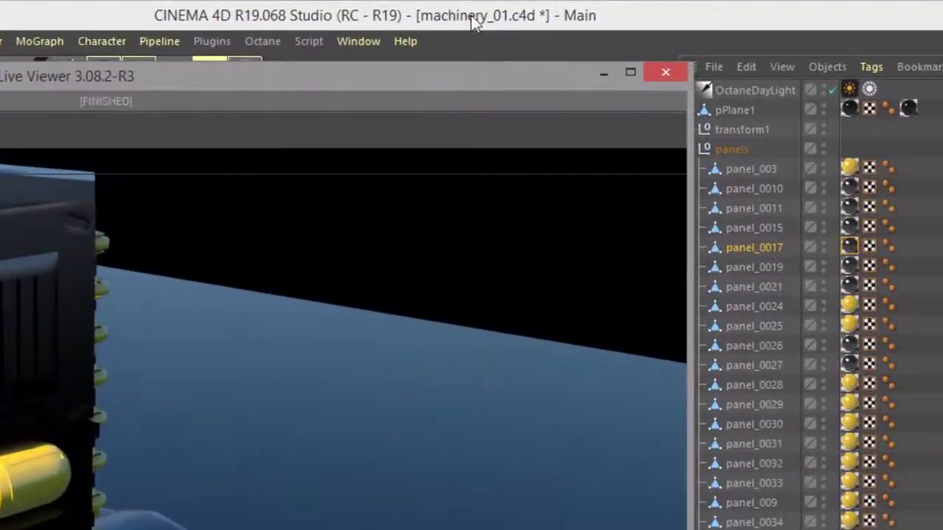
{"action": "left_click_drag", "start_coordinate": [369, 78], "coordinate": [382, 58]}
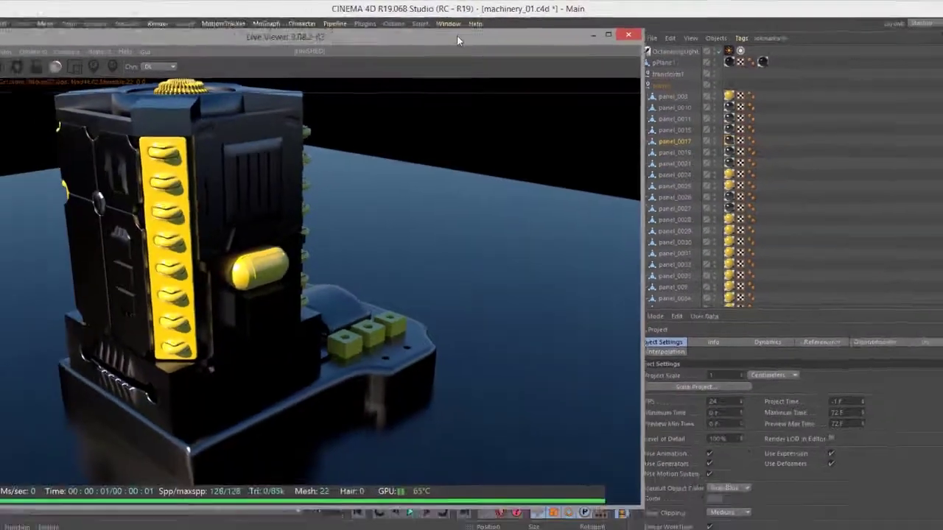
{"action": "left_click_drag", "start_coordinate": [367, 146], "coordinate": [381, 145]}
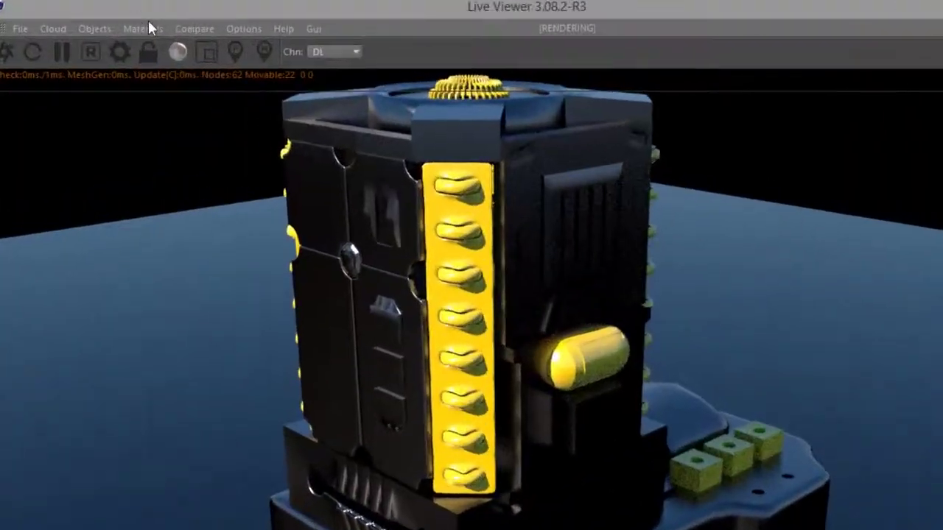
{"action": "left_click", "coordinate": [148, 28]}
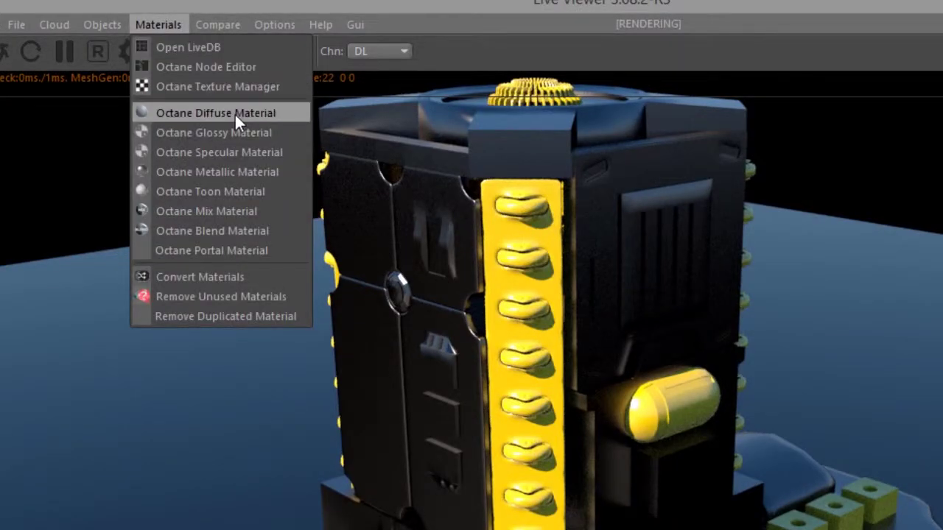
{"action": "left_click", "coordinate": [238, 70]}
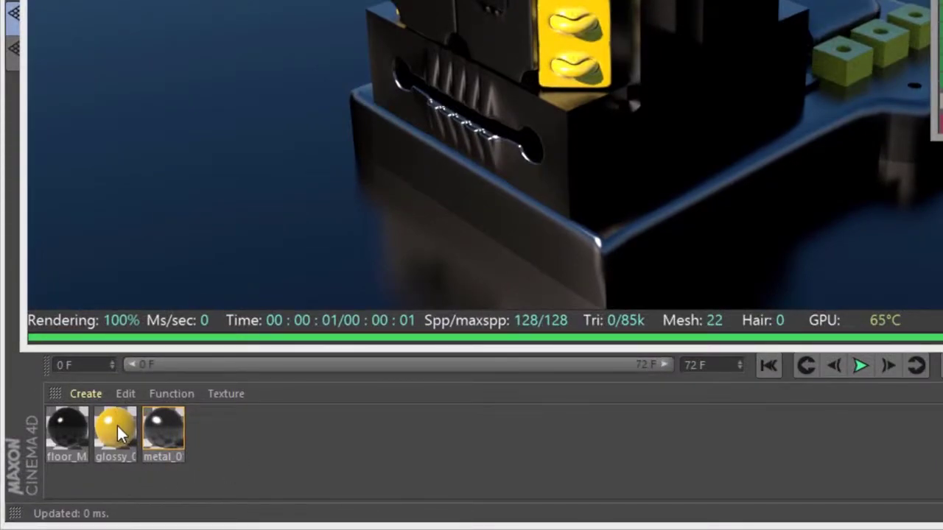
{"action": "left_click", "coordinate": [114, 426]}
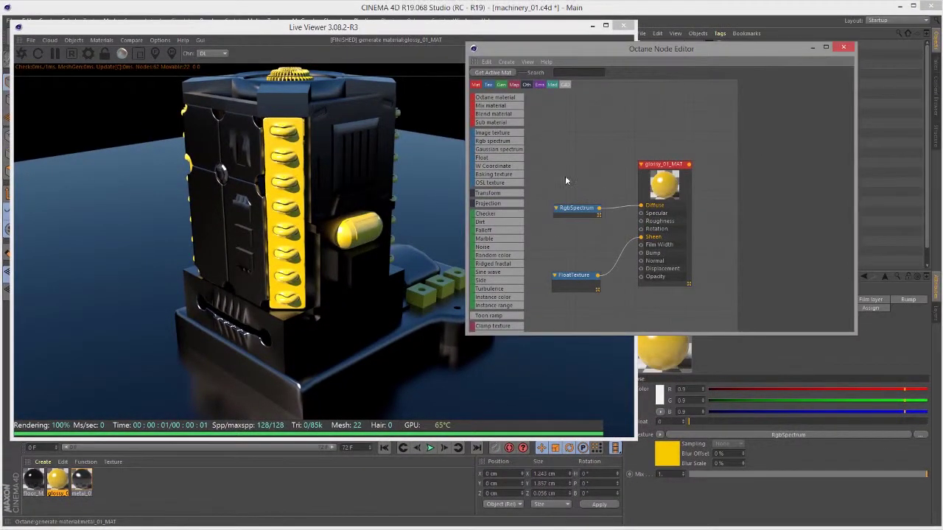
Add a Dirt node to the material graph and connect it to the Diffuse input of glossy_01_MAT in place of RgbSpectrum.
{"action": "middle_click_drag", "start_coordinate": [565, 176], "coordinate": [576, 144]}
{"action": "scroll", "coordinate": [616, 143], "scroll_direction": "down", "scroll_amount": 2}
{"action": "scroll", "coordinate": [597, 142], "scroll_direction": "down", "scroll_amount": 1}
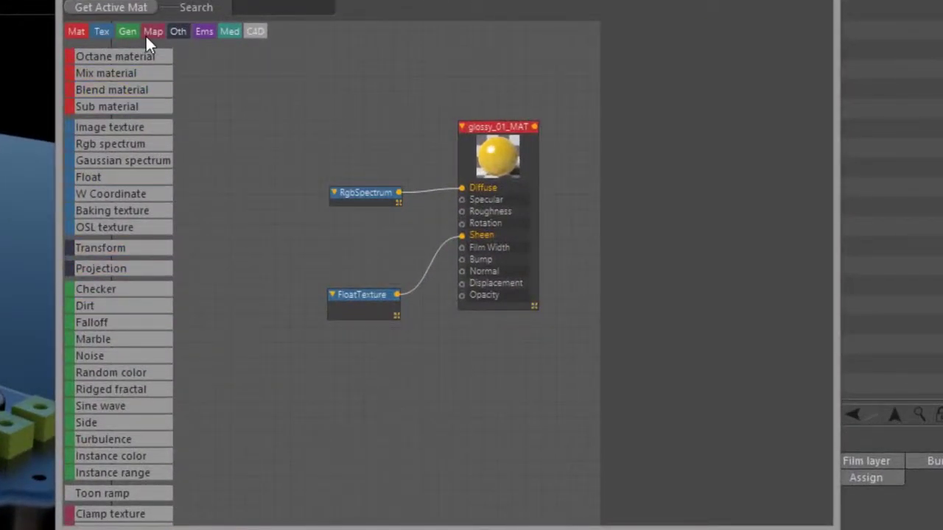
{"action": "left_click", "coordinate": [124, 306]}
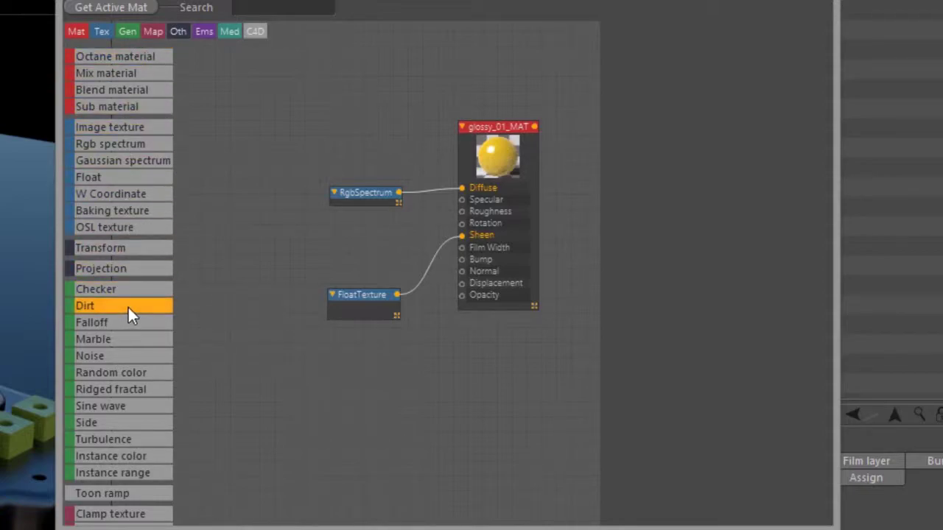
{"action": "left_click", "coordinate": [303, 224]}
{"action": "left_click_drag", "start_coordinate": [347, 226], "coordinate": [463, 189]}
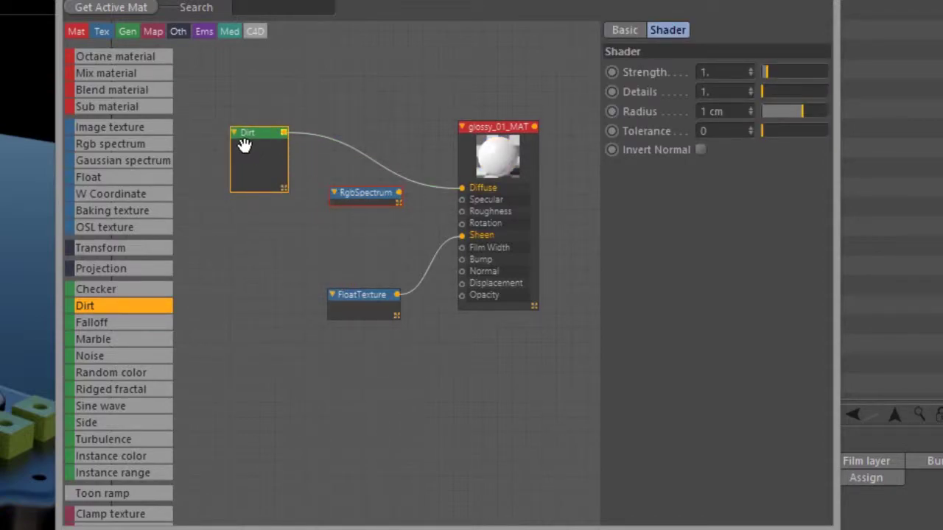
{"action": "left_click_drag", "start_coordinate": [254, 140], "coordinate": [311, 130]}
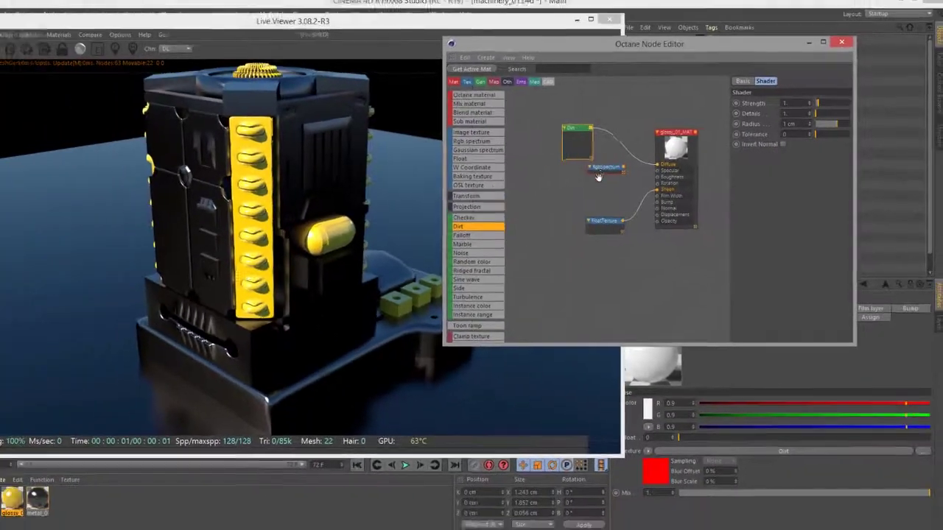
{"action": "left_click", "coordinate": [599, 175]}
Restart the live render with the updated scene and examine the dirt shading on the bolted strip and capsule up close.
{"action": "left_click", "coordinate": [22, 53]}
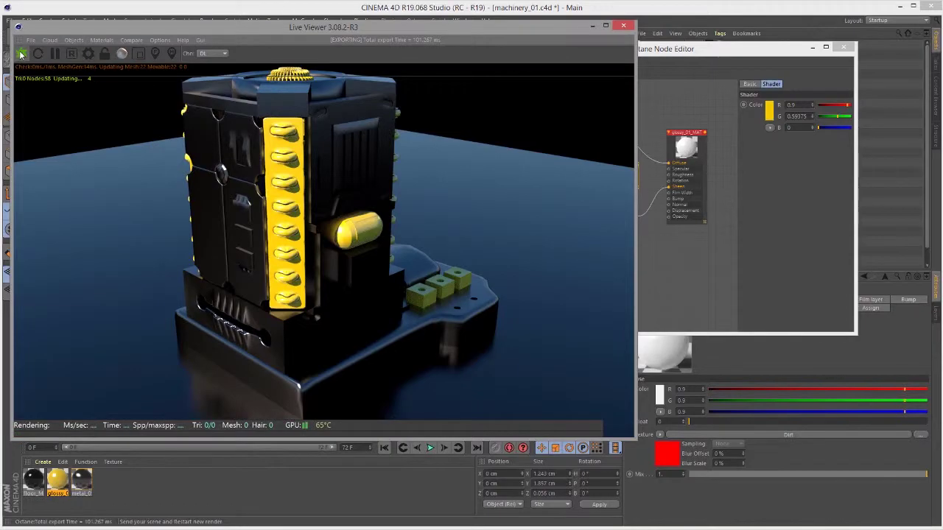
{"action": "left_click", "coordinate": [21, 54]}
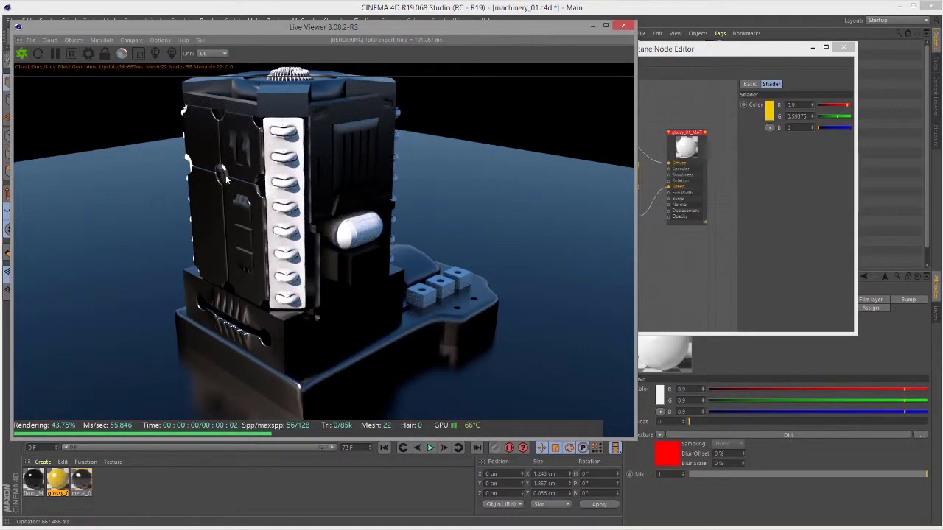
{"action": "right_click_drag", "start_coordinate": [226, 179], "coordinate": [500, 281]}
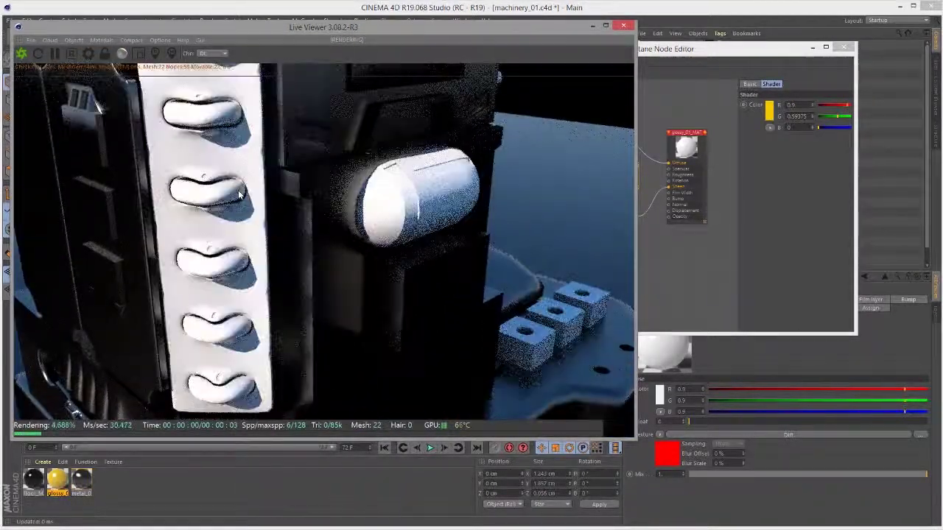
{"action": "middle_click_drag", "start_coordinate": [238, 192], "coordinate": [338, 257]}
{"action": "right_click_drag", "start_coordinate": [231, 189], "coordinate": [359, 252]}
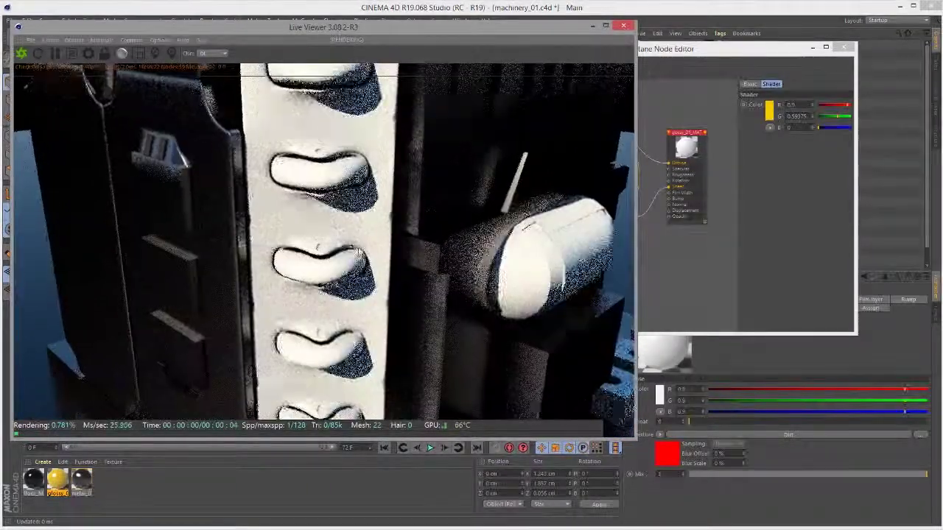
{"action": "scroll", "coordinate": [325, 197], "scroll_direction": "up", "scroll_amount": 2}
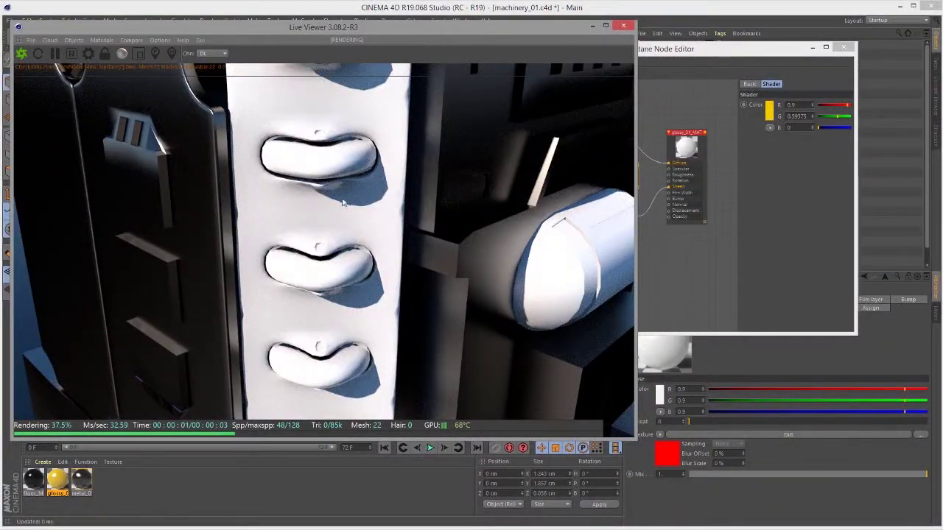
Raise the Dirt node's Strength to about 4.67 and its Details to about 57.35.
{"action": "left_click", "coordinate": [675, 45]}
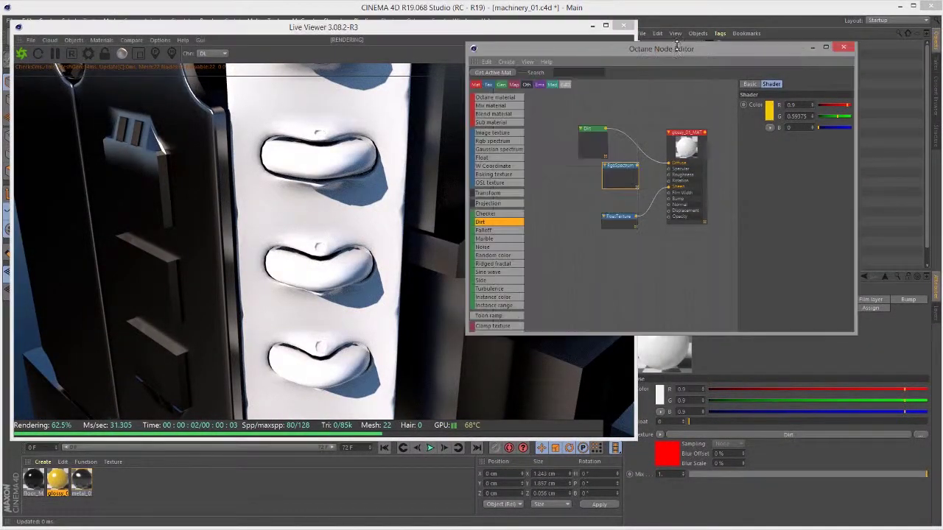
{"action": "left_click", "coordinate": [599, 131]}
{"action": "left_click_drag", "start_coordinate": [598, 131], "coordinate": [629, 121]}
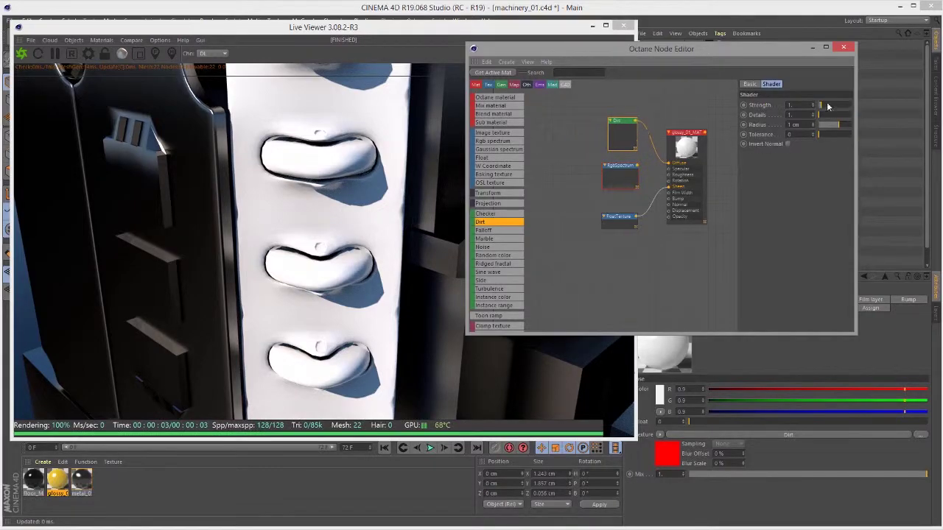
{"action": "left_click_drag", "start_coordinate": [821, 107], "coordinate": [834, 108]}
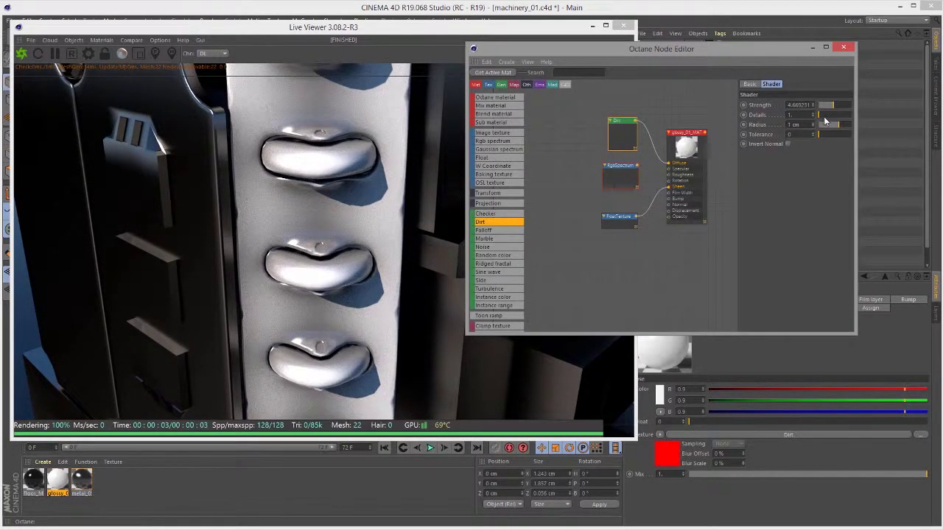
{"action": "left_click_drag", "start_coordinate": [825, 120], "coordinate": [835, 116]}
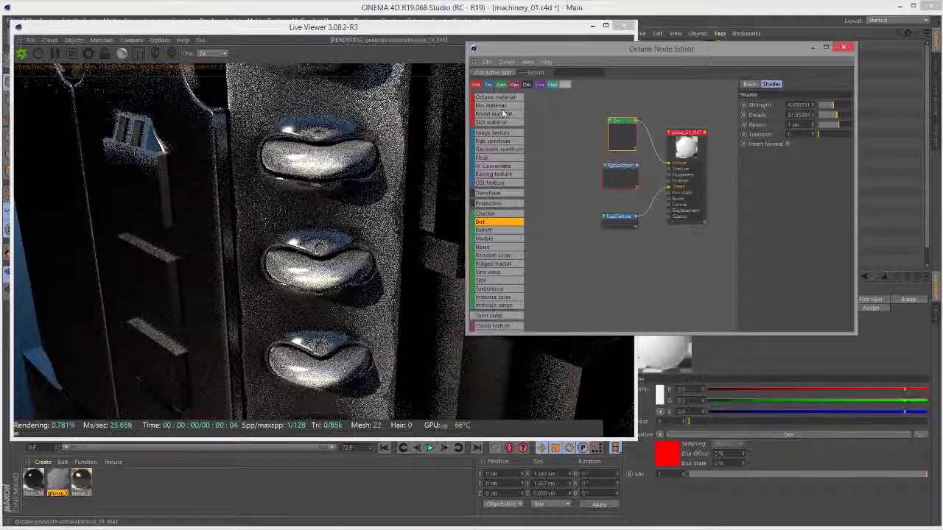
Adjust the Dirt node's Details to about 29.94 and its Radius to about 0.2 cm.
{"action": "left_click", "coordinate": [390, 174]}
{"action": "left_click_drag", "start_coordinate": [392, 168], "coordinate": [453, 171]}
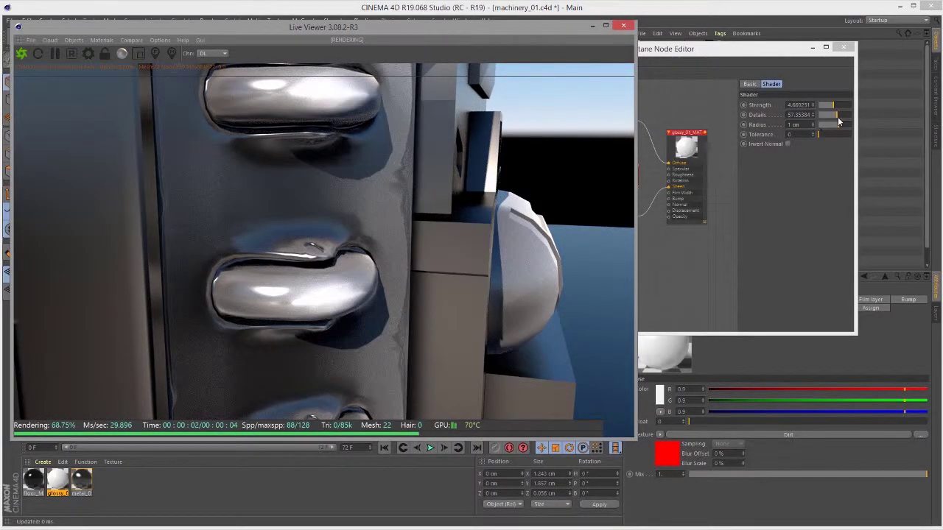
{"action": "left_click_drag", "start_coordinate": [839, 116], "coordinate": [853, 116]}
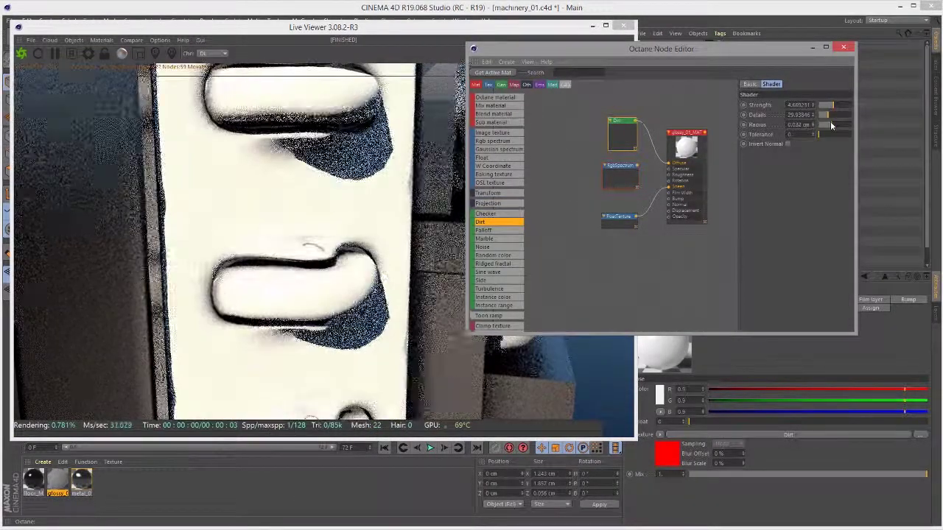
{"action": "mouse_move", "coordinate": [831, 124]}
{"action": "left_mouse_down"}
{"action": "mouse_move", "coordinate": [842, 125]}
{"action": "mouse_move", "coordinate": [835, 122]}
{"action": "left_mouse_up"}
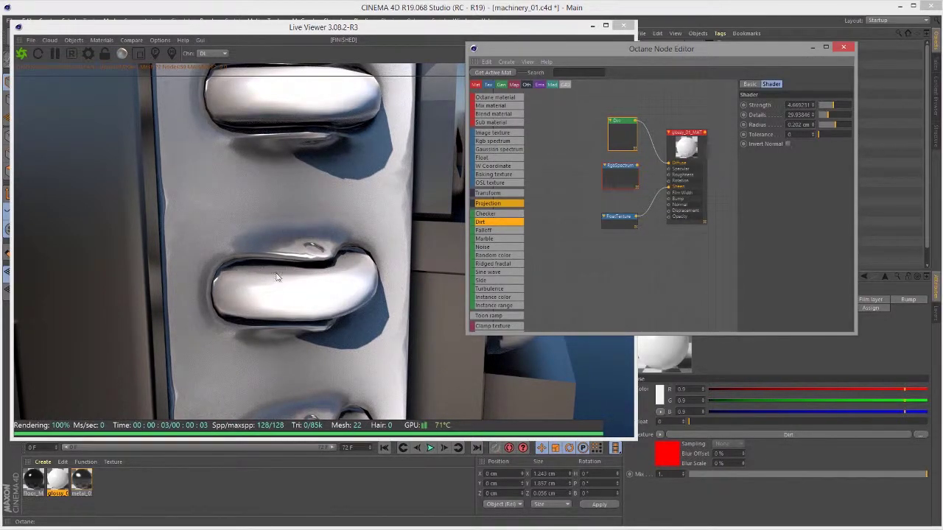
Examine the dirt shading on the strip and capsule from several angles and compare it with the Dirt node's settings.
{"action": "right_click_drag", "start_coordinate": [321, 195], "coordinate": [185, 189]}
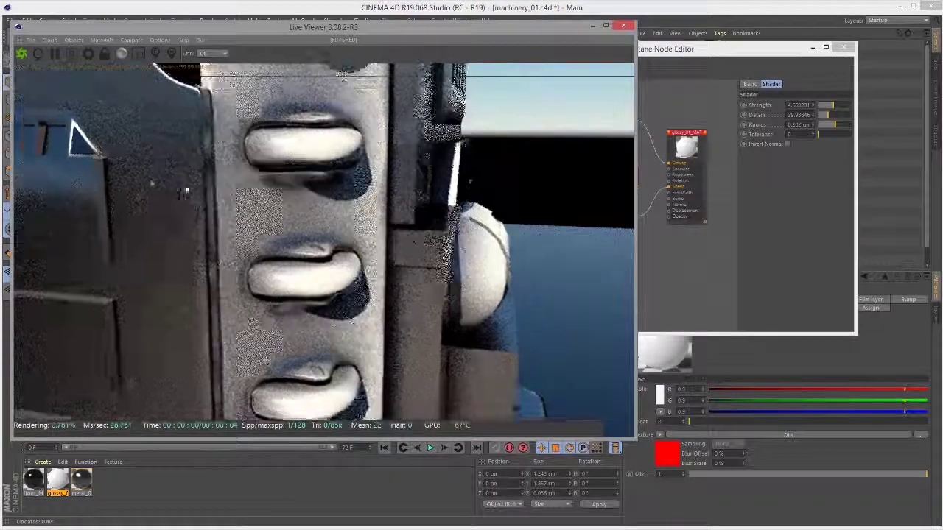
{"action": "left_click_drag", "start_coordinate": [311, 196], "coordinate": [268, 199]}
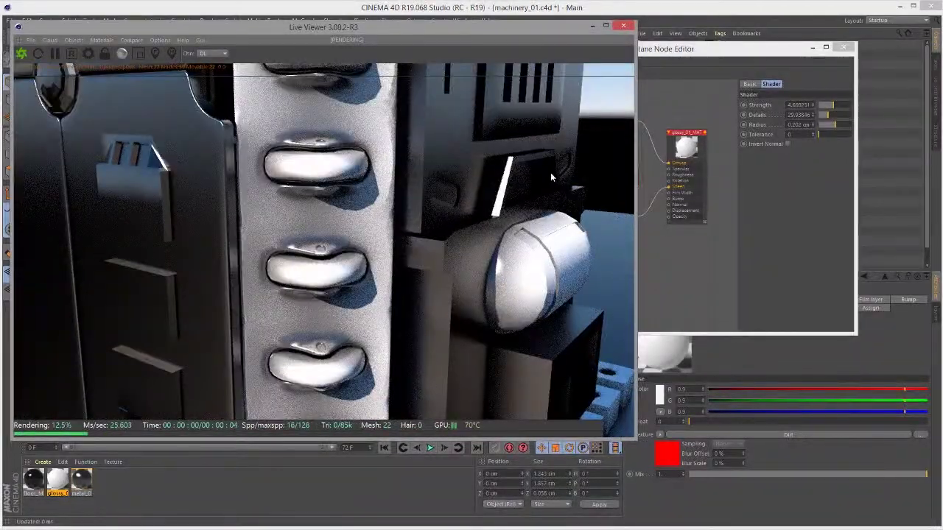
{"action": "left_click", "coordinate": [652, 46]}
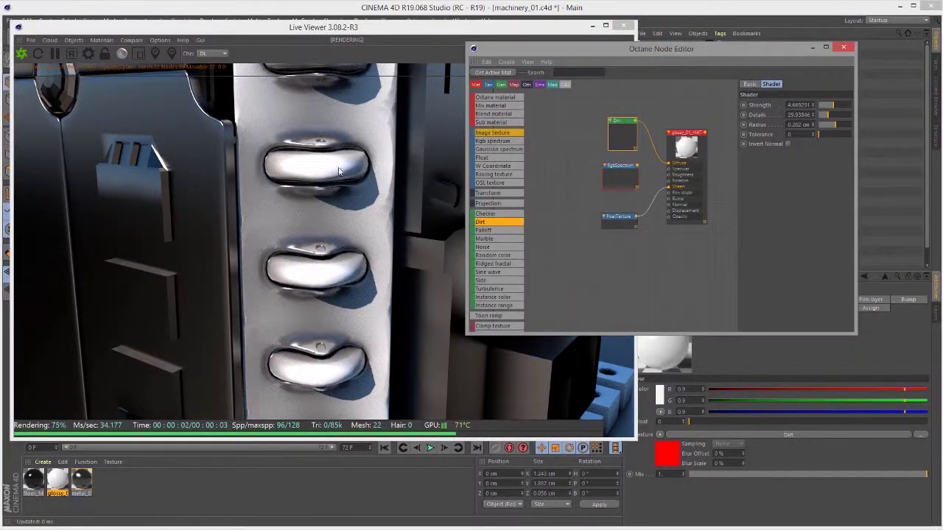
{"action": "left_click_drag", "start_coordinate": [352, 191], "coordinate": [339, 193], "text": "alt"}
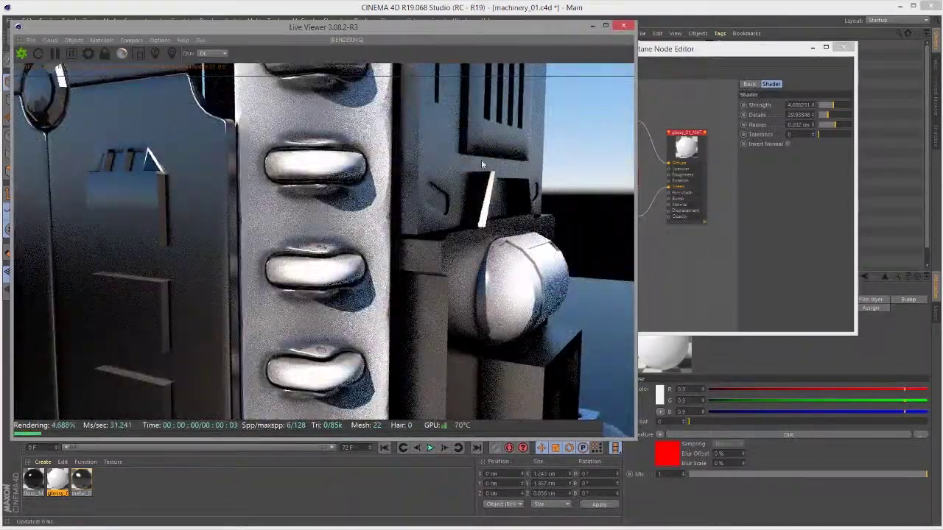
{"action": "left_click", "coordinate": [670, 255]}
{"action": "scroll", "coordinate": [594, 240], "scroll_direction": "up", "scroll_amount": 5}
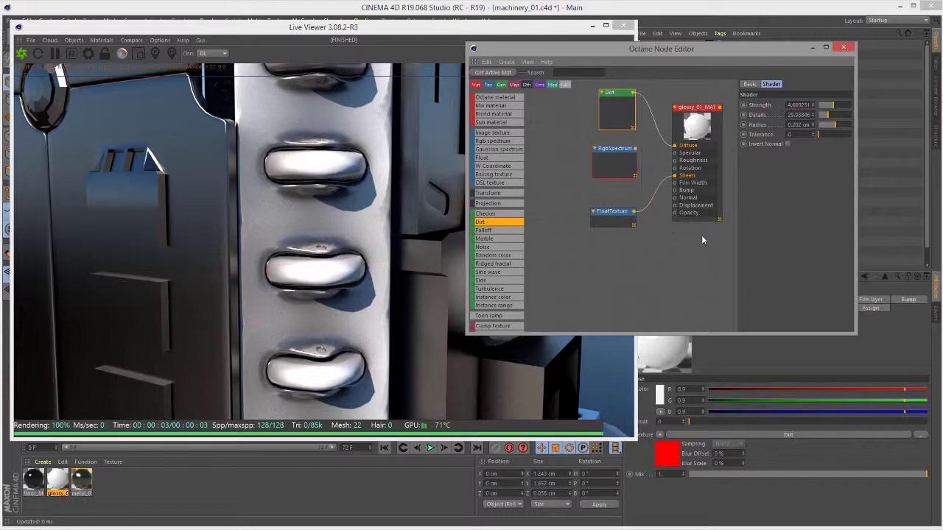
{"action": "scroll", "coordinate": [587, 171], "scroll_direction": "up", "scroll_amount": 3}
{"action": "middle_click_drag", "start_coordinate": [607, 177], "coordinate": [588, 197]}
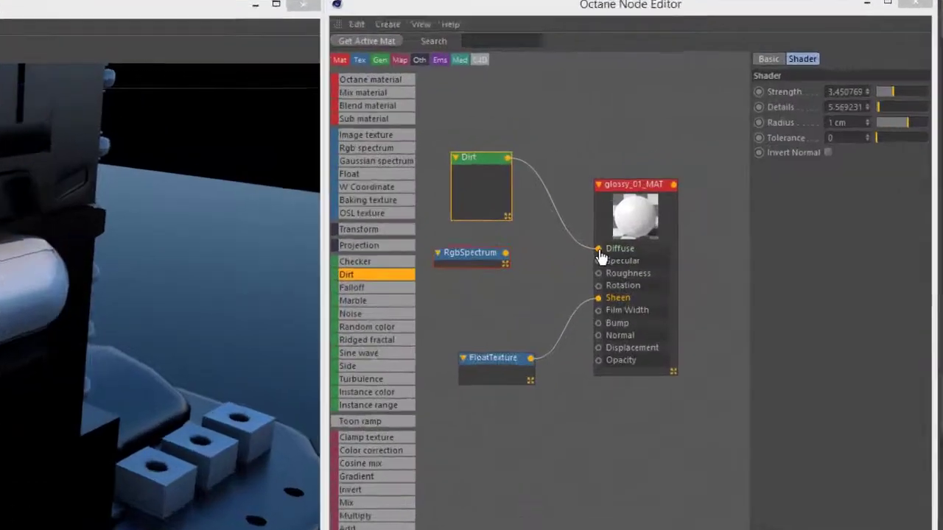
Disconnect the Dirt node from the Diffuse input of glossy_01_MAT and move the Dirt and RgbSpectrum nodes higher in the graph.
{"action": "left_click_drag", "start_coordinate": [712, 188], "coordinate": [696, 95]}
{"action": "left_click_drag", "start_coordinate": [363, 181], "coordinate": [384, 90]}
{"action": "left_click_drag", "start_coordinate": [359, 302], "coordinate": [374, 231]}
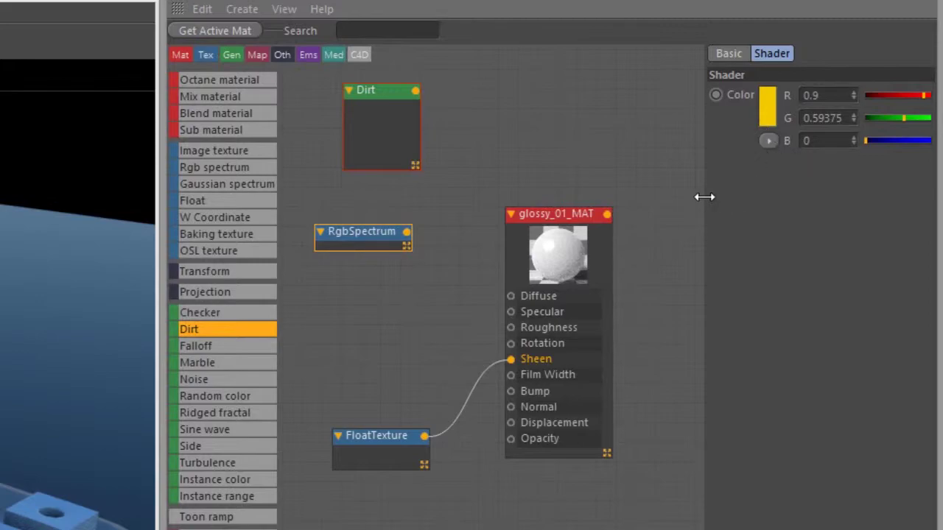
Make the RgbSpectrum node red by widening its parameter area and setting its green value to 0.
{"action": "left_click_drag", "start_coordinate": [704, 197], "coordinate": [619, 190]}
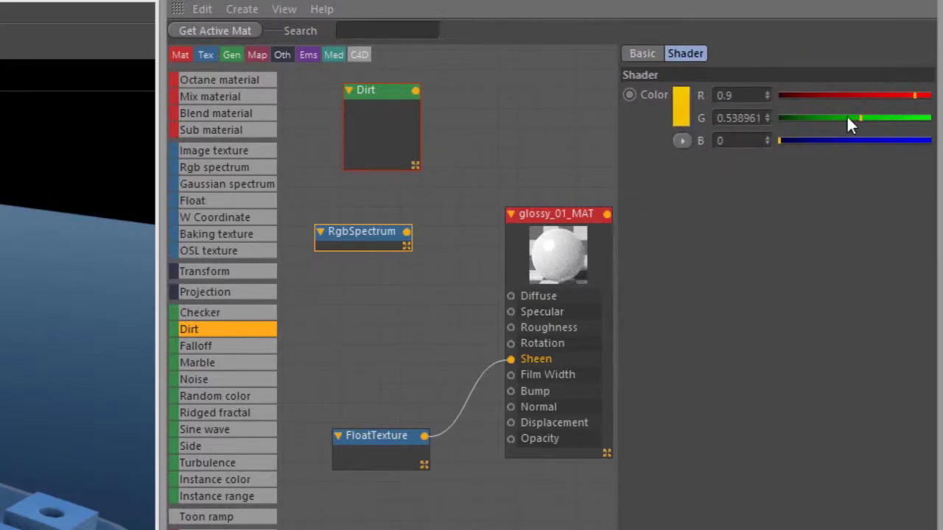
{"action": "left_click_drag", "start_coordinate": [846, 115], "coordinate": [775, 118]}
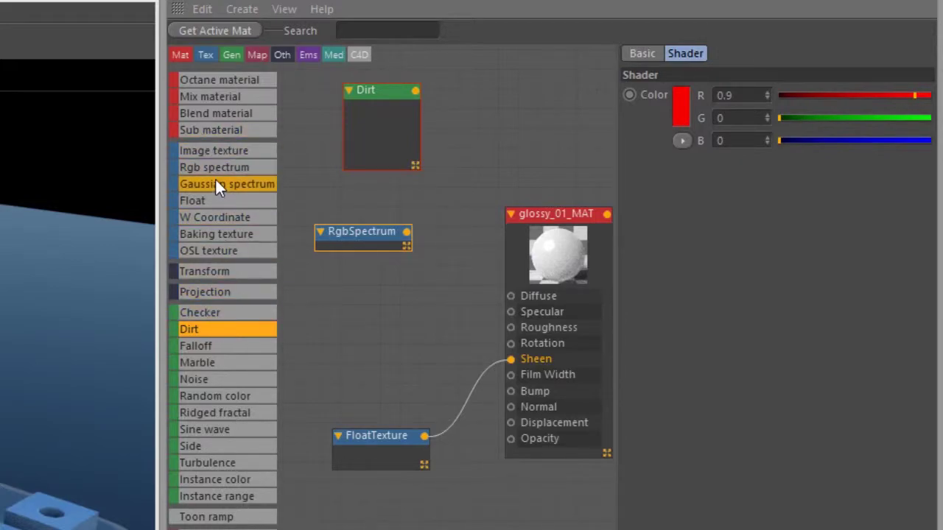
Add a second RgbSpectrum node below the first and make it pure green with R 0, G 1 and B 0.
{"action": "left_click_drag", "start_coordinate": [215, 168], "coordinate": [360, 281]}
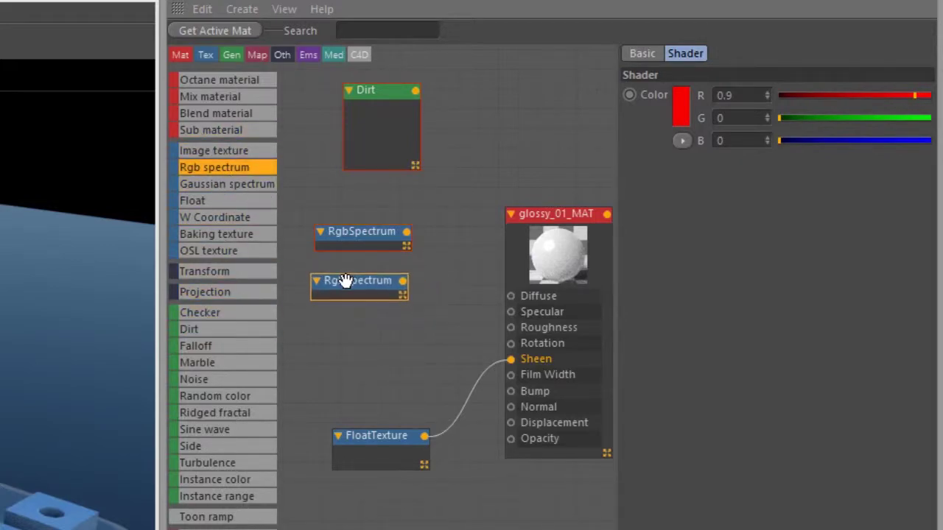
{"action": "left_click_drag", "start_coordinate": [914, 141], "coordinate": [719, 141]}
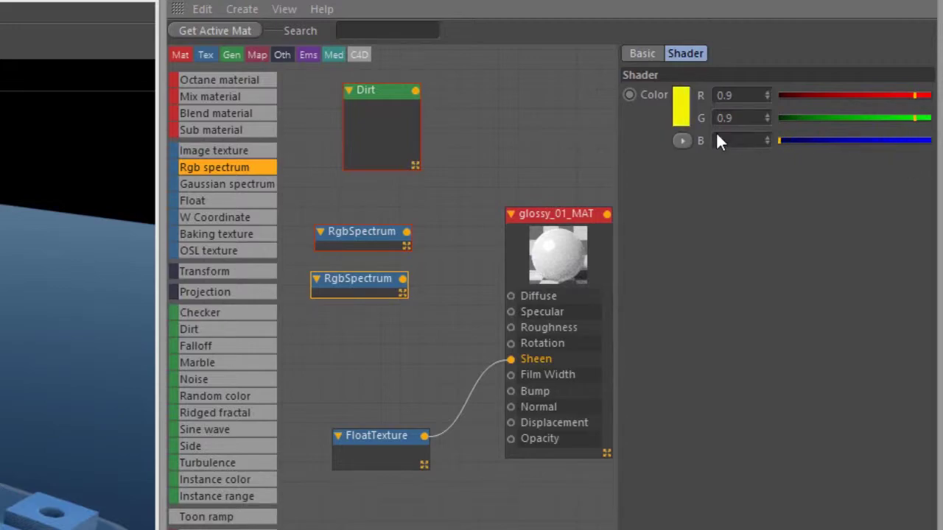
{"action": "left_click_drag", "start_coordinate": [858, 96], "coordinate": [740, 103]}
{"action": "left_click_drag", "start_coordinate": [932, 129], "coordinate": [937, 120]}
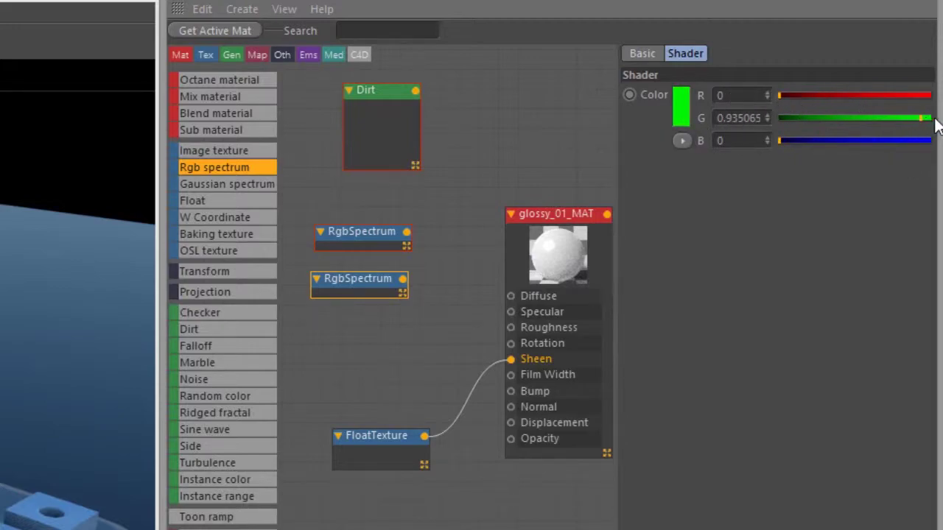
{"action": "left_click", "coordinate": [379, 231]}
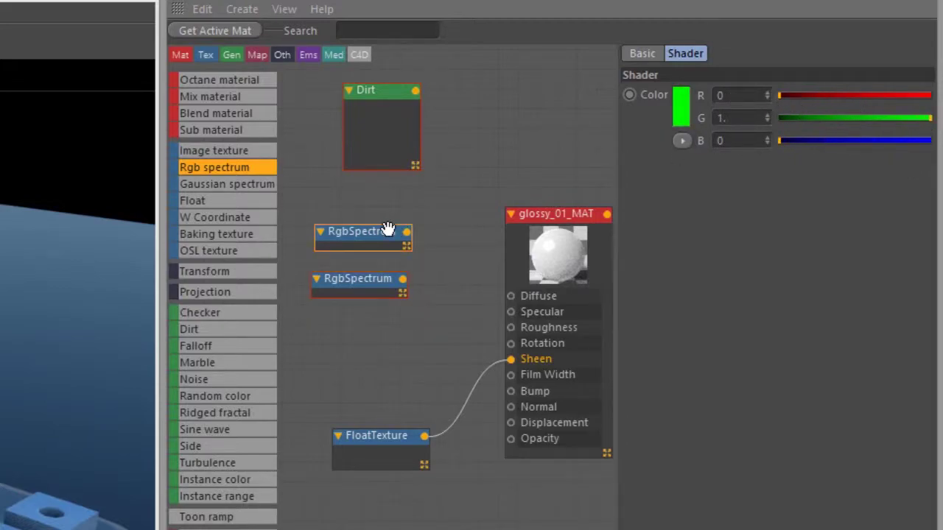
Add a Mix texture node, group both RgbSpectrum nodes beside it, and connect red to Texture1 and green to Texture2.
{"action": "left_click", "coordinate": [374, 274]}
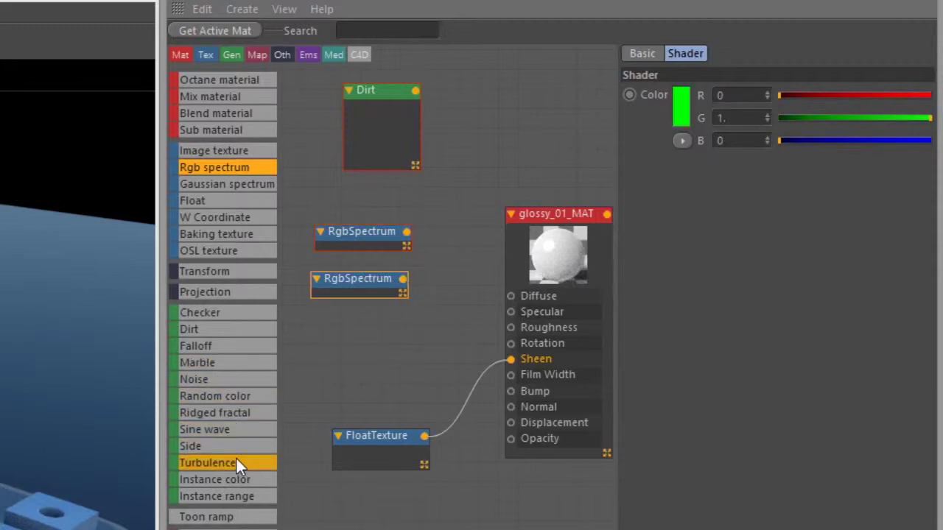
{"action": "scroll", "coordinate": [225, 361], "scroll_direction": "down", "scroll_amount": 5}
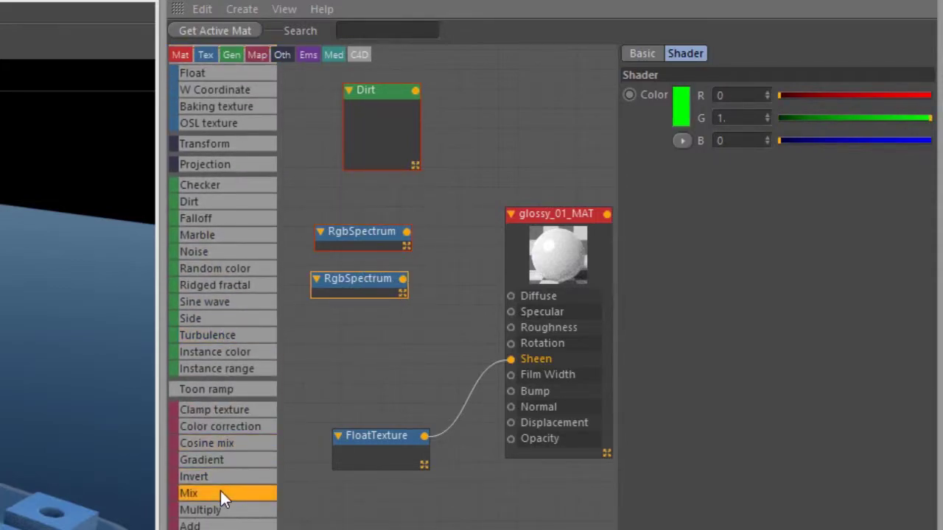
{"action": "left_click_drag", "start_coordinate": [407, 352], "coordinate": [412, 342]}
{"action": "left_click_drag", "start_coordinate": [361, 291], "coordinate": [319, 372]}
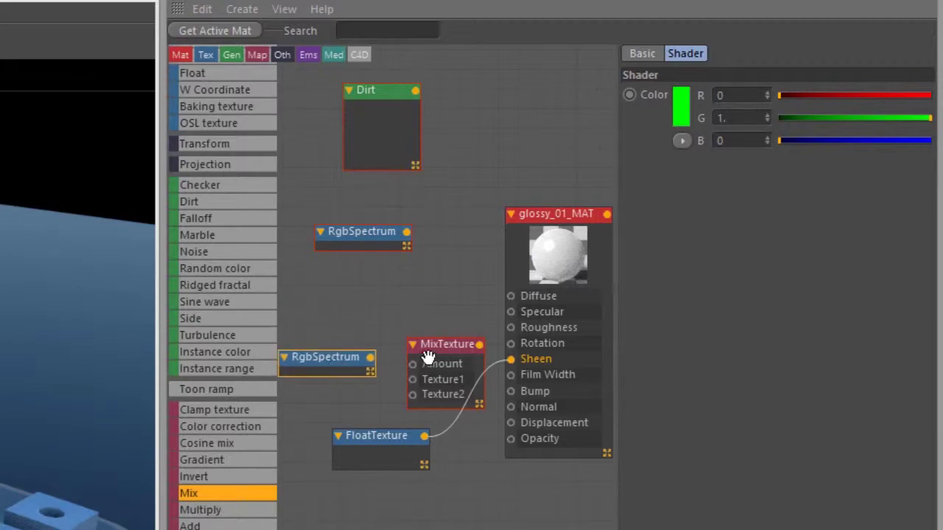
{"action": "left_click_drag", "start_coordinate": [431, 347], "coordinate": [432, 305]}
{"action": "left_click_drag", "start_coordinate": [370, 230], "coordinate": [312, 325]}
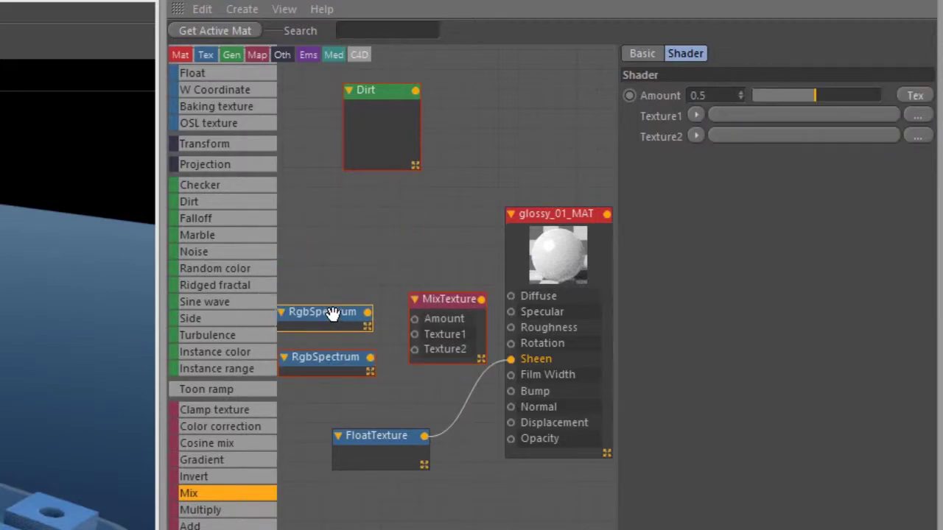
{"action": "left_click_drag", "start_coordinate": [371, 312], "coordinate": [415, 349]}
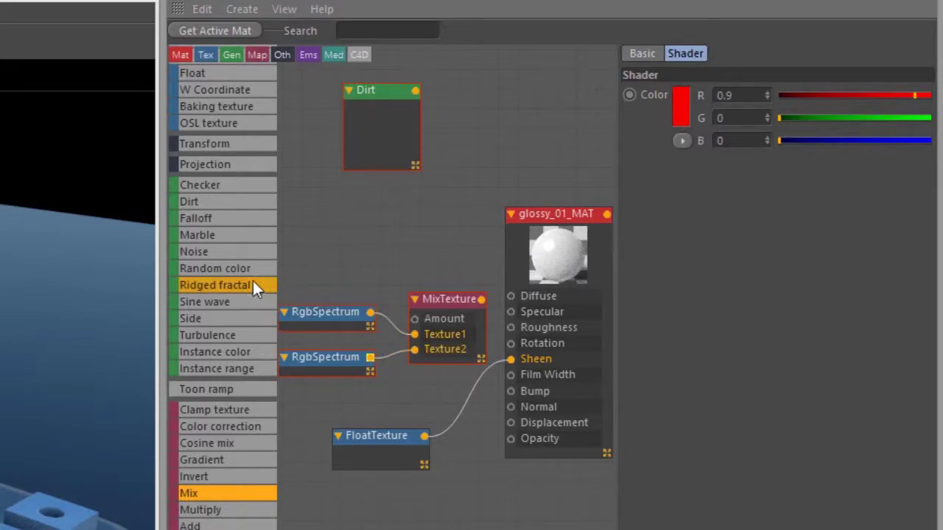
Add a Falloff node driving the MixTexture's Amount and connect the MixTexture to the Diffuse input of glossy_01_MAT.
{"action": "left_click_drag", "start_coordinate": [210, 221], "coordinate": [287, 237]}
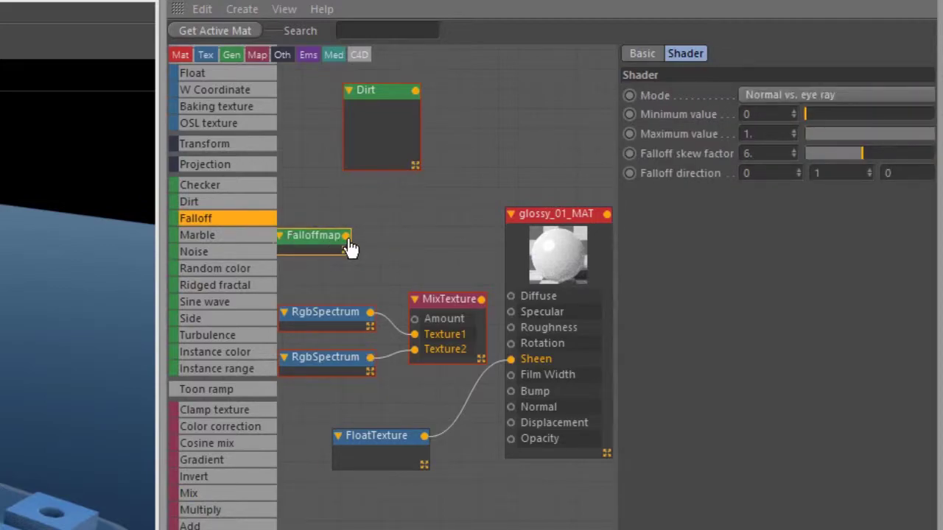
{"action": "left_click_drag", "start_coordinate": [347, 245], "coordinate": [416, 323]}
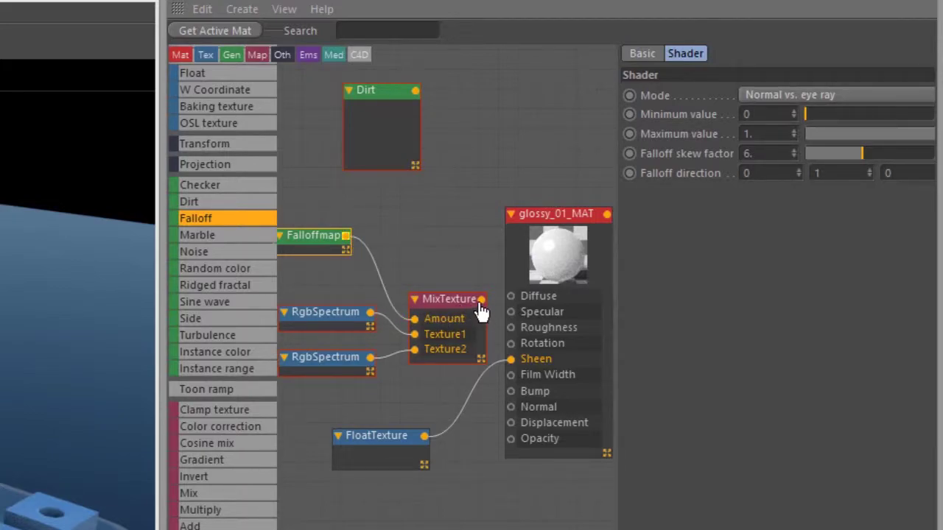
{"action": "left_click_drag", "start_coordinate": [481, 300], "coordinate": [517, 299]}
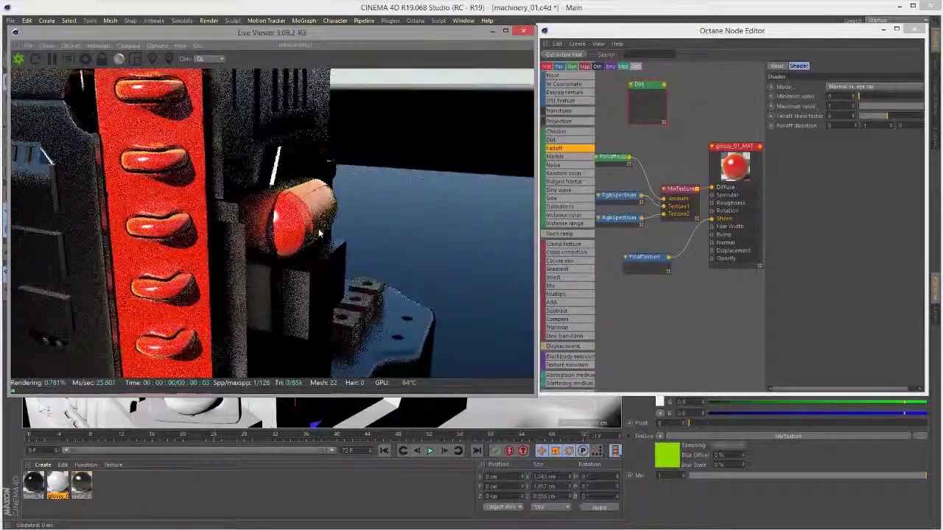
Move the Falloffmap node closer to the MixTexture, lower its falloff skew factor to about 1.51, and inspect the shading.
{"action": "left_click_drag", "start_coordinate": [320, 235], "coordinate": [164, 191], "text": "alt"}
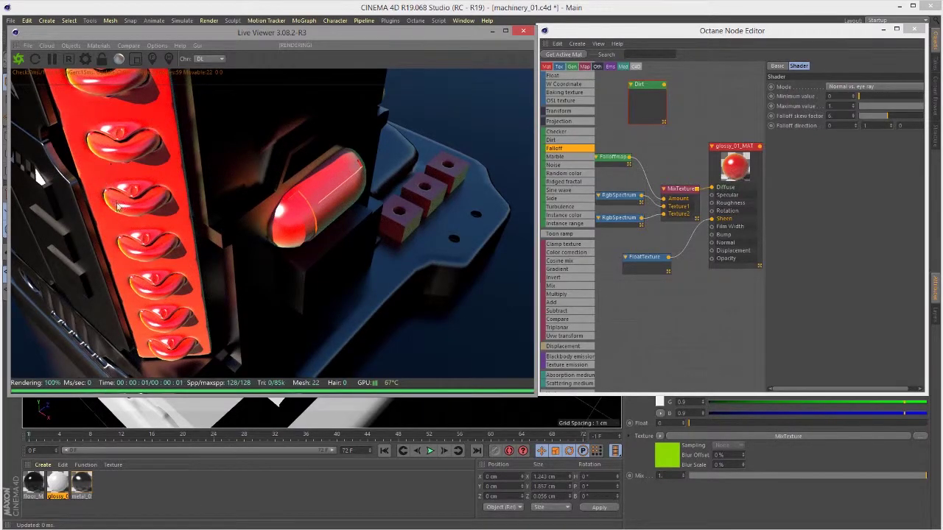
{"action": "left_click_drag", "start_coordinate": [279, 222], "coordinate": [231, 160], "text": "alt"}
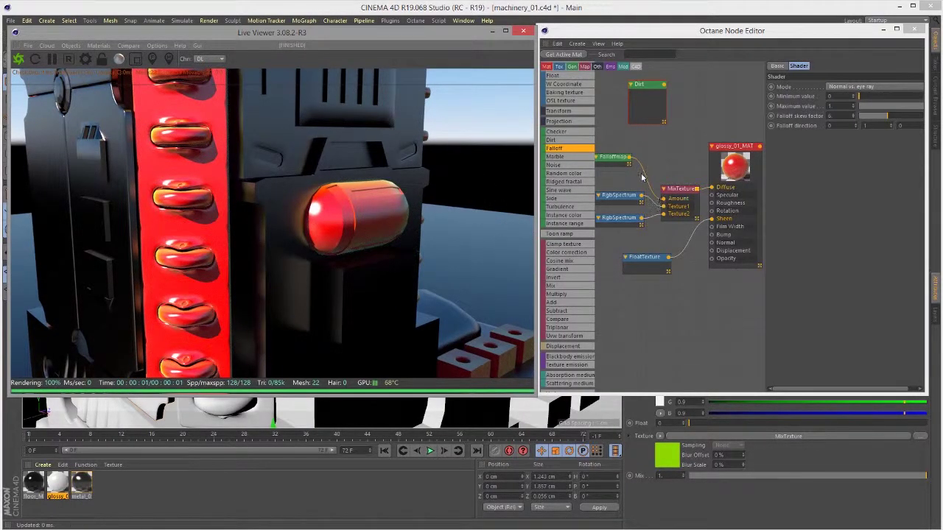
{"action": "left_click_drag", "start_coordinate": [615, 158], "coordinate": [626, 174]}
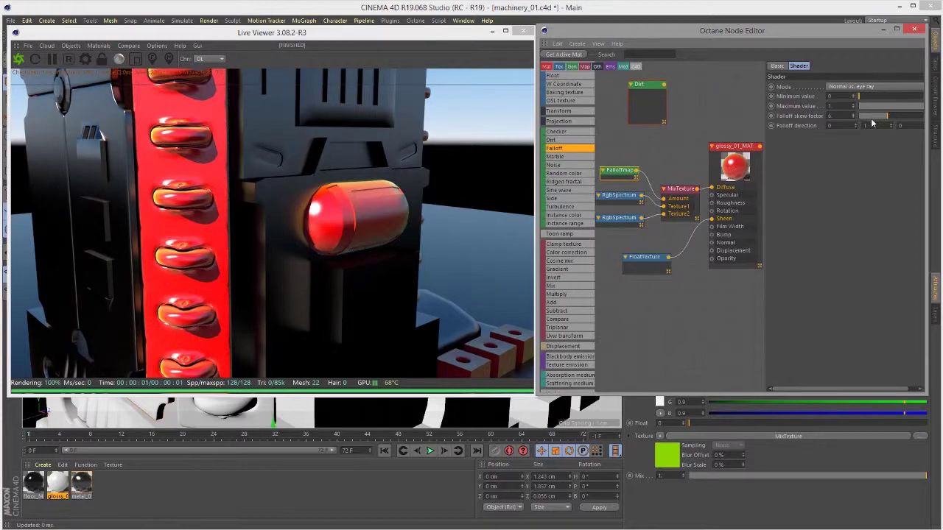
{"action": "left_click_drag", "start_coordinate": [886, 114], "coordinate": [866, 122]}
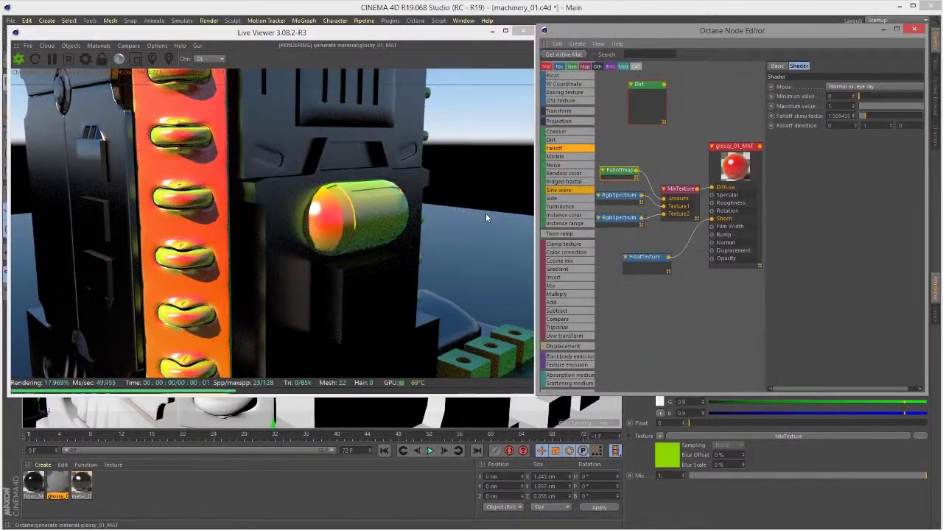
{"action": "left_click_drag", "start_coordinate": [289, 247], "coordinate": [641, 156]}
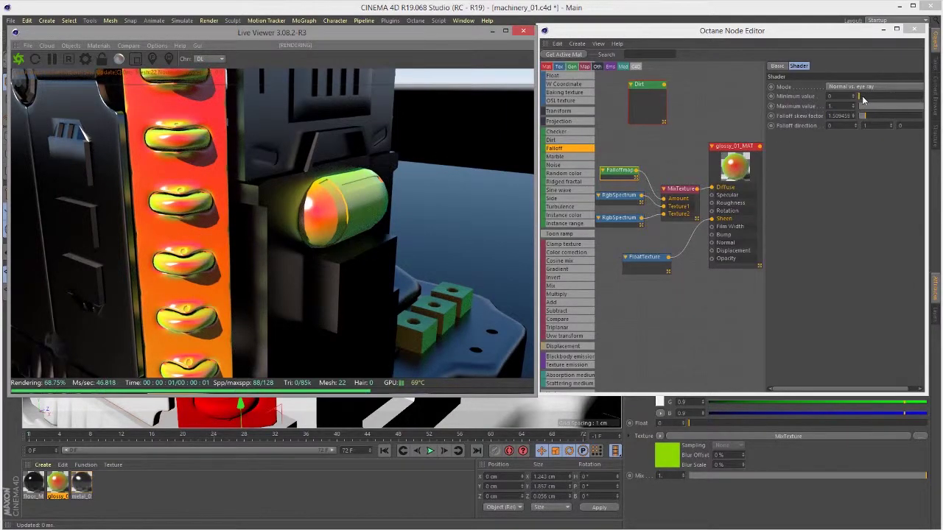
Set the Falloffmap mode to Normal vs. vector 90deg and inspect the strip and capsule from different angles.
{"action": "left_click_drag", "start_coordinate": [835, 96], "coordinate": [800, 100]}
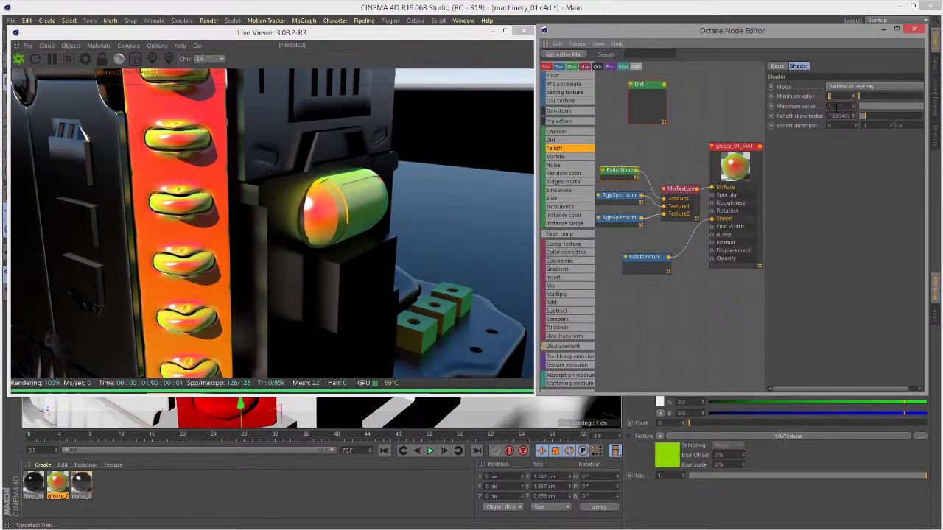
{"action": "left_click_drag", "start_coordinate": [867, 103], "coordinate": [939, 123]}
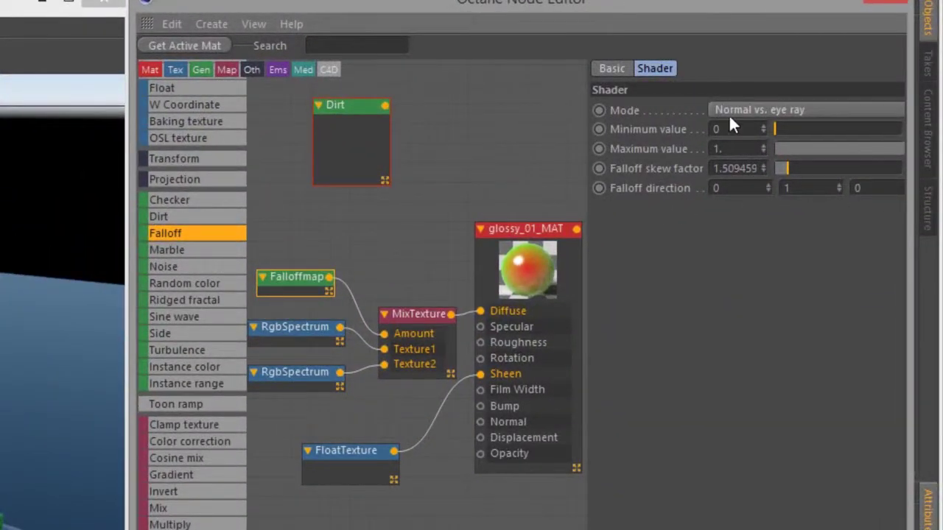
{"action": "left_click", "coordinate": [748, 111]}
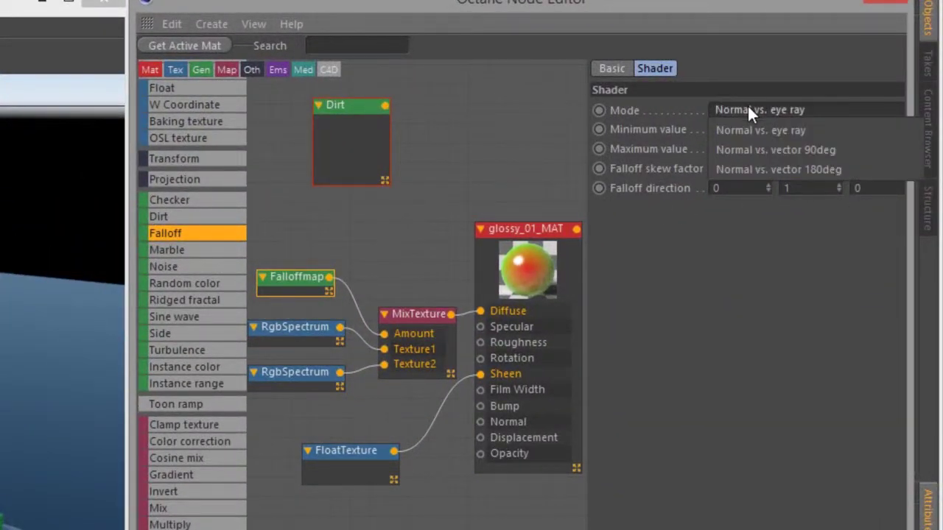
{"action": "left_click", "coordinate": [760, 151]}
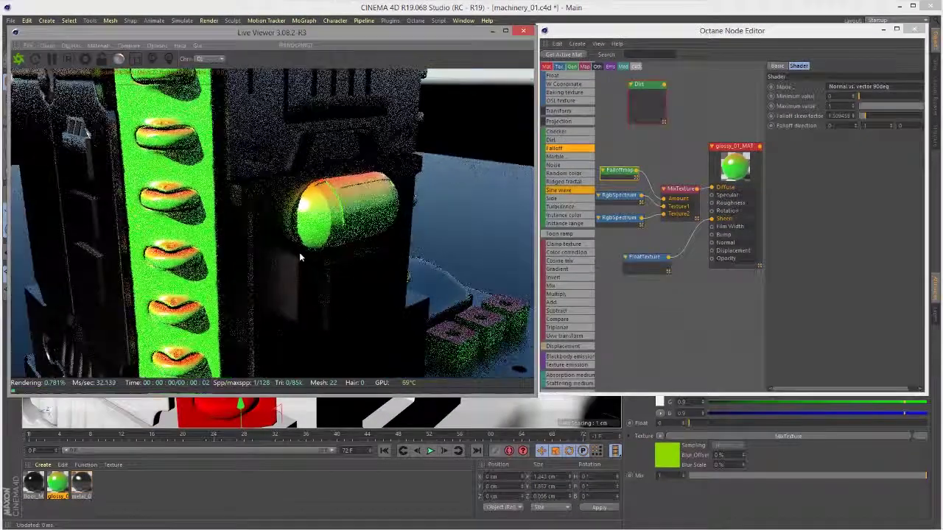
{"action": "left_click_drag", "start_coordinate": [299, 252], "coordinate": [396, 167]}
{"action": "left_click_drag", "start_coordinate": [275, 221], "coordinate": [171, 205]}
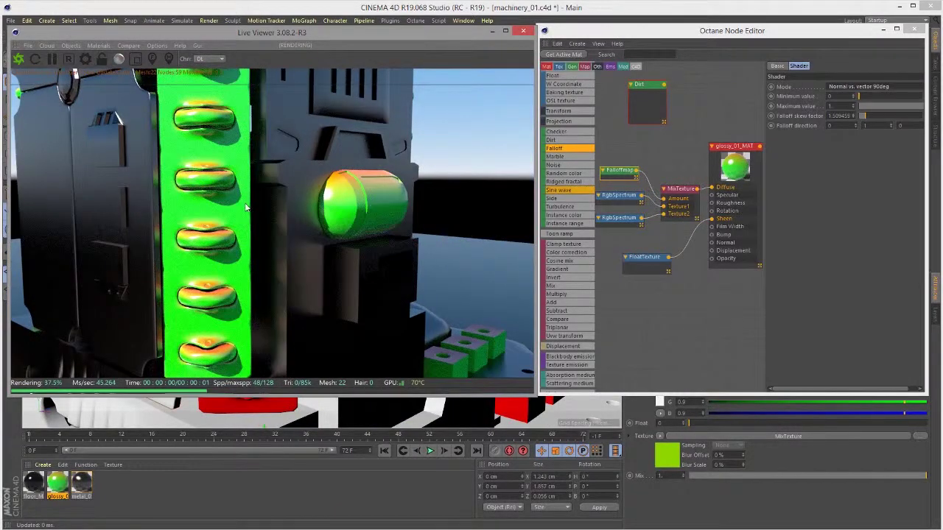
{"action": "left_click_drag", "start_coordinate": [246, 207], "coordinate": [249, 215]}
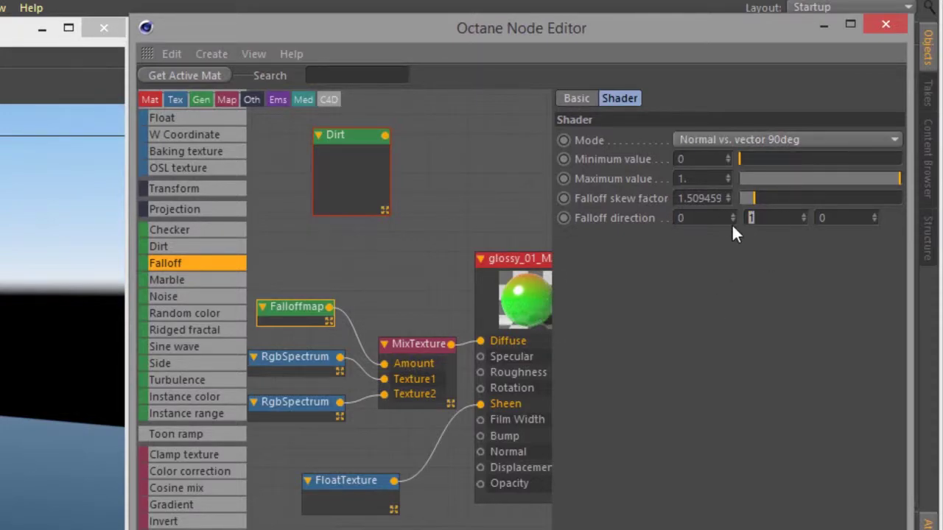
Set the Y component of the falloff direction to -1 and view the capsule from below.
{"action": "type", "text": "-1"}
{"action": "key", "text": "Return"}
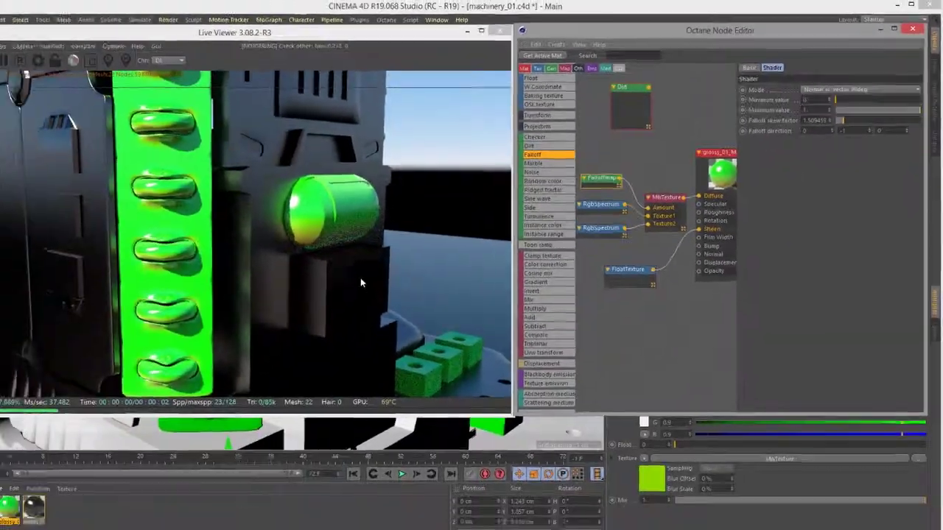
{"action": "left_click_drag", "start_coordinate": [360, 283], "coordinate": [363, 227]}
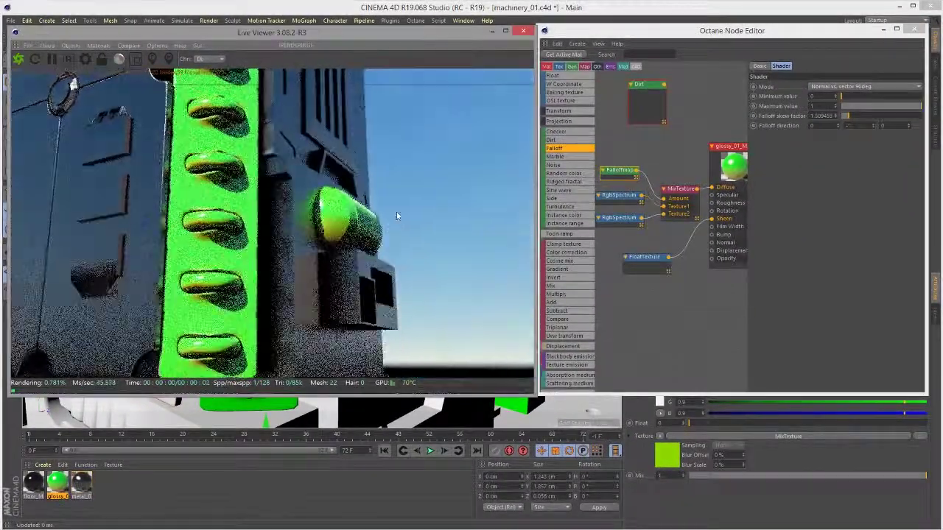
{"action": "middle_click_drag", "start_coordinate": [363, 227], "coordinate": [299, 282]}
{"action": "left_click_drag", "start_coordinate": [337, 271], "coordinate": [400, 223], "text": "alt"}
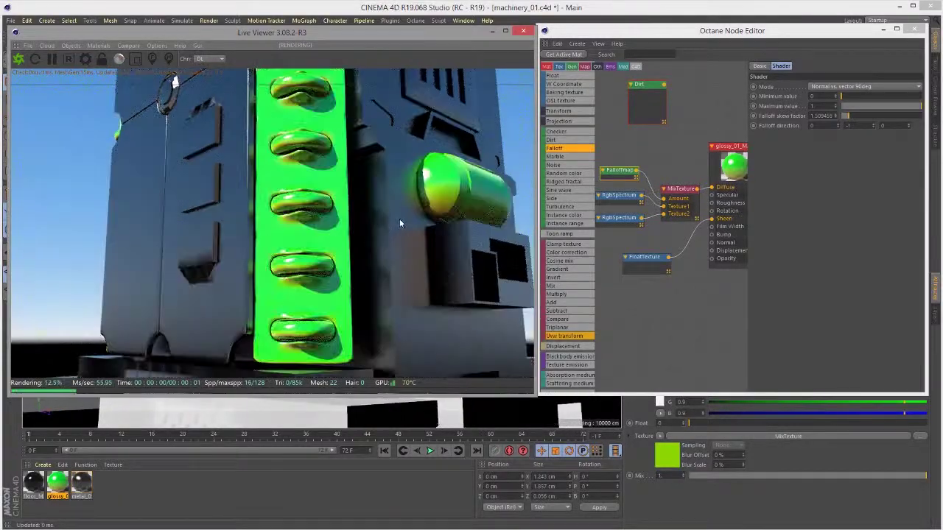
Set the falloff direction to X 1 and Y 0 and check the shading on the model.
{"action": "left_click_drag", "start_coordinate": [863, 126], "coordinate": [800, 118]}
{"action": "type", "text": "0"}
{"action": "key", "text": "Return"}
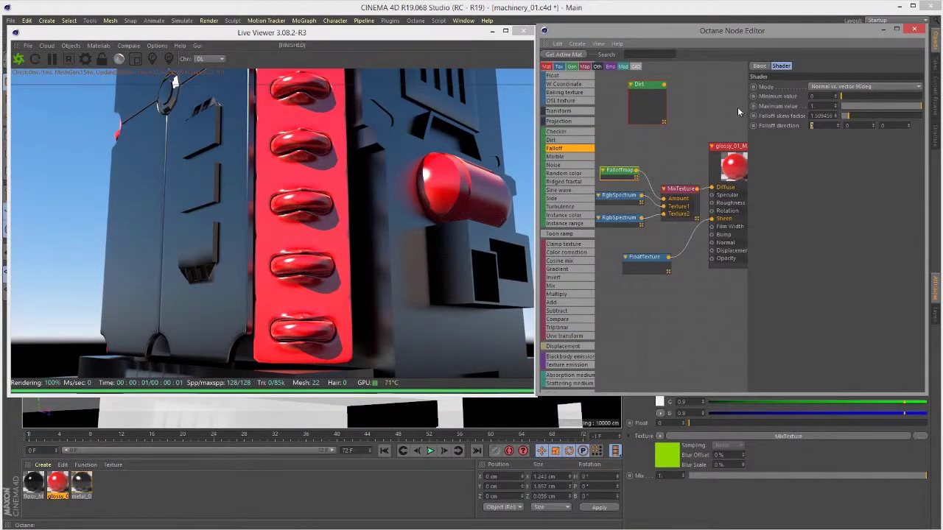
{"action": "type", "text": "1"}
{"action": "key", "text": "Return"}
{"action": "left_click_drag", "start_coordinate": [335, 193], "coordinate": [236, 255], "text": "alt"}
Switch the Falloffmap mode to Normal vs. vector 180deg and inspect the model's shading.
{"action": "left_click", "coordinate": [849, 86]}
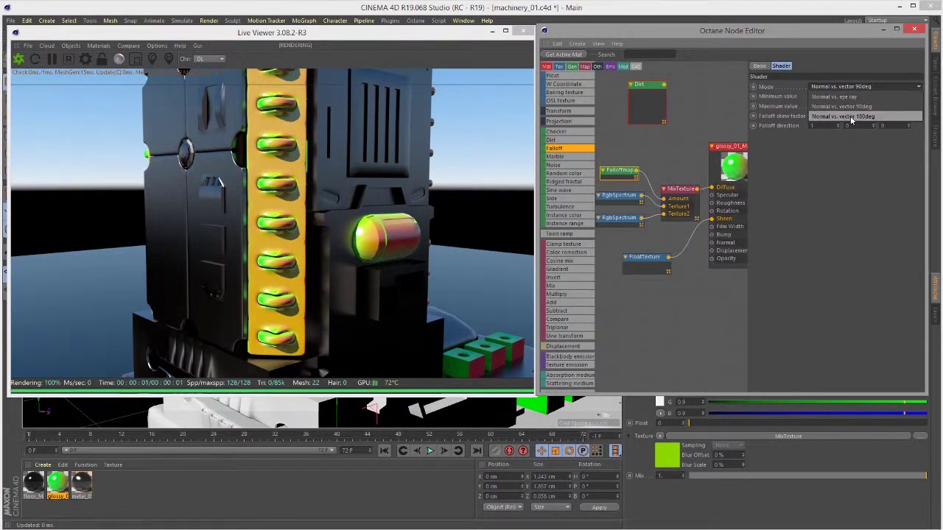
{"action": "left_click", "coordinate": [853, 117]}
{"action": "left_click_drag", "start_coordinate": [435, 214], "coordinate": [334, 268]}
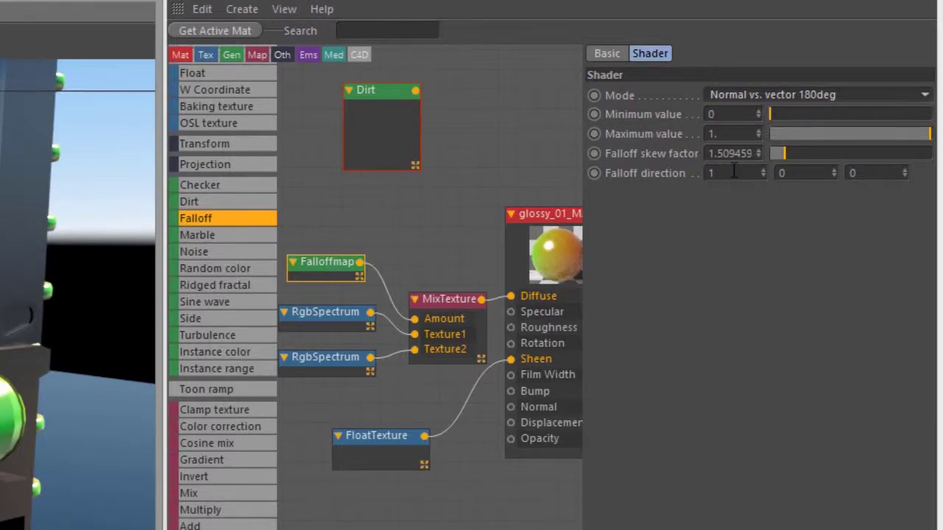
Set the falloff direction to X 0 and Z 1 and inspect the shading around the capsule.
{"action": "left_click", "coordinate": [735, 172]}
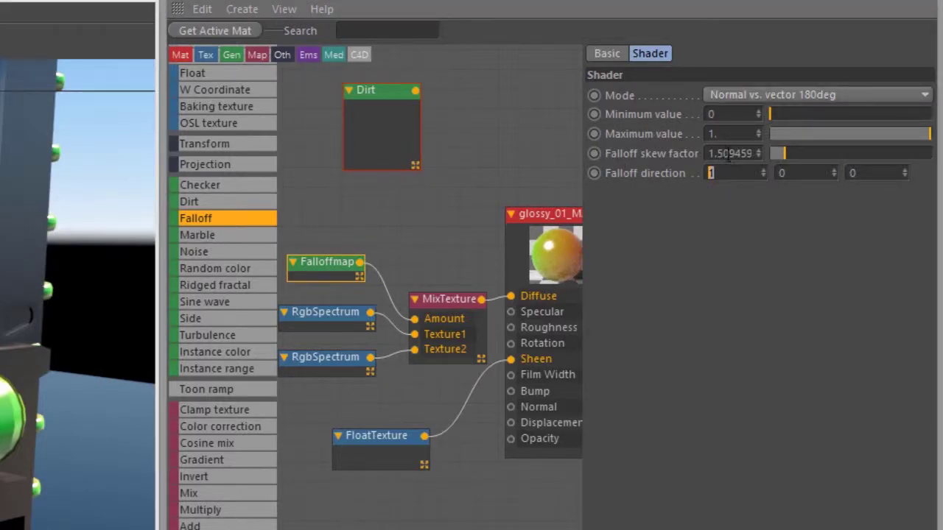
{"action": "type", "text": "0"}
{"action": "key", "text": "Return"}
{"action": "left_click_drag", "start_coordinate": [858, 173], "coordinate": [760, 168]}
{"action": "type", "text": "1"}
{"action": "key", "text": "Return"}
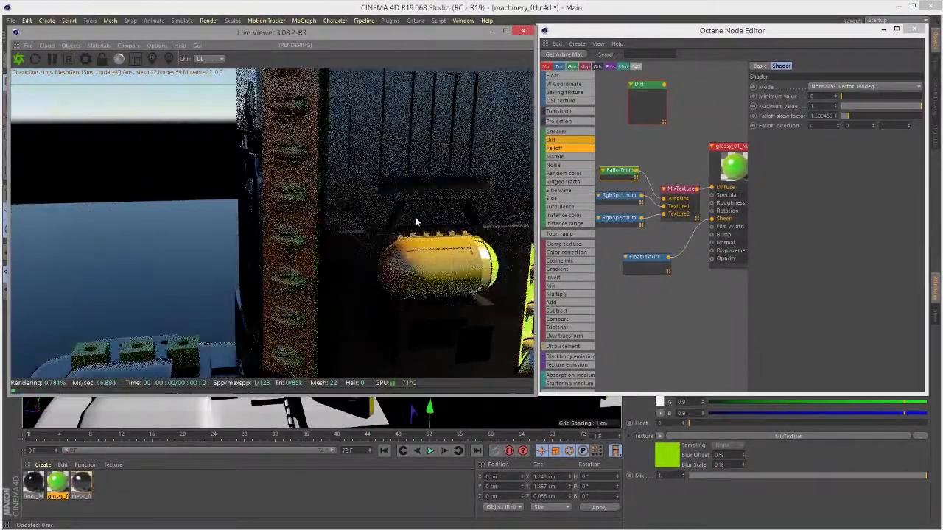
{"action": "left_click_drag", "start_coordinate": [320, 193], "coordinate": [470, 221]}
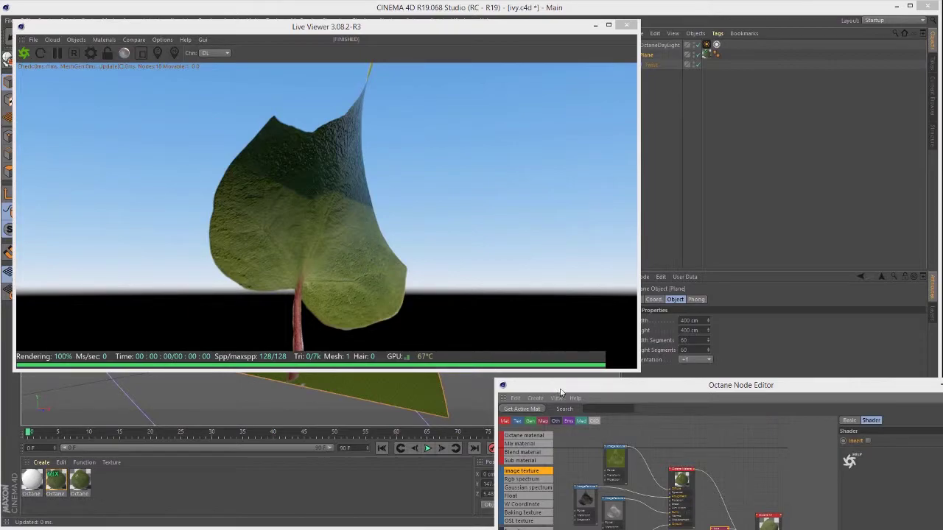
In the ivy.c4d scene, move the Node Editor higher and examine both faces of the twisted leaf from several angles.
{"action": "left_click_drag", "start_coordinate": [627, 388], "coordinate": [695, 228]}
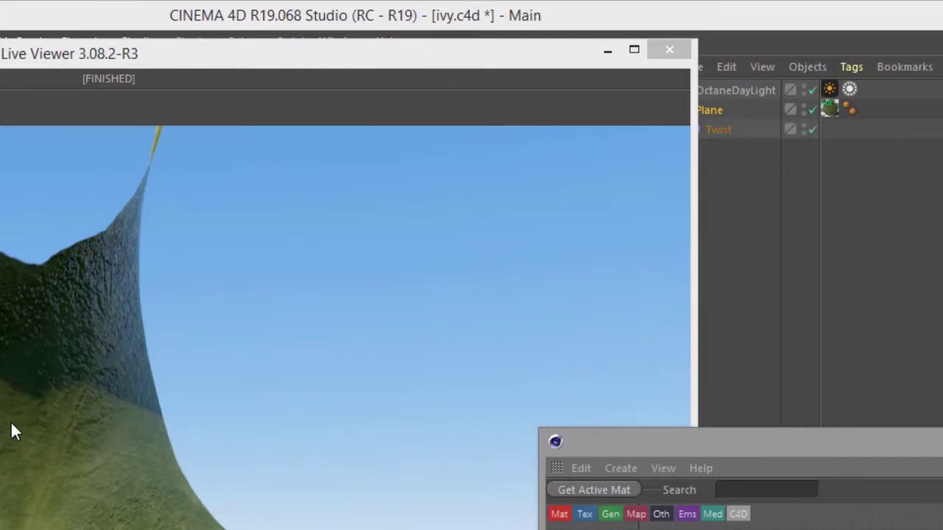
{"action": "left_click_drag", "start_coordinate": [11, 424], "coordinate": [354, 459]}
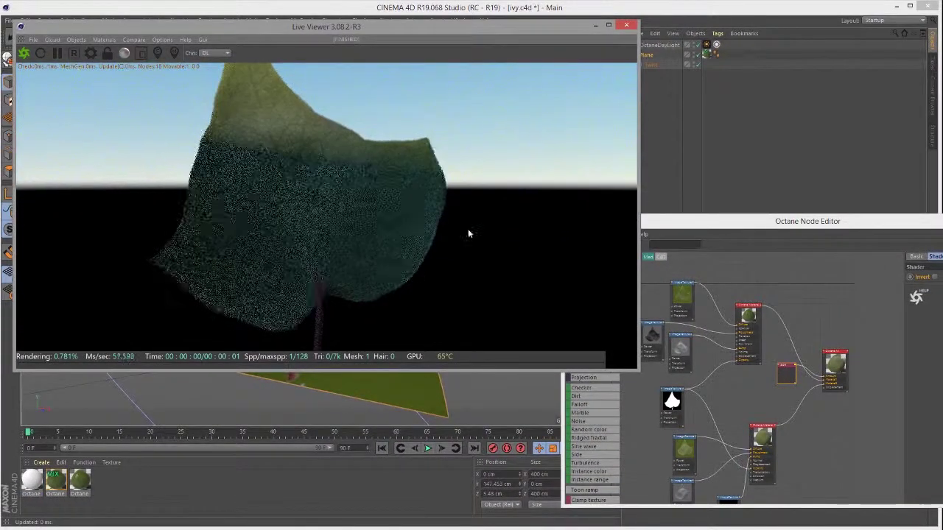
{"action": "left_click_drag", "start_coordinate": [468, 234], "coordinate": [358, 154]}
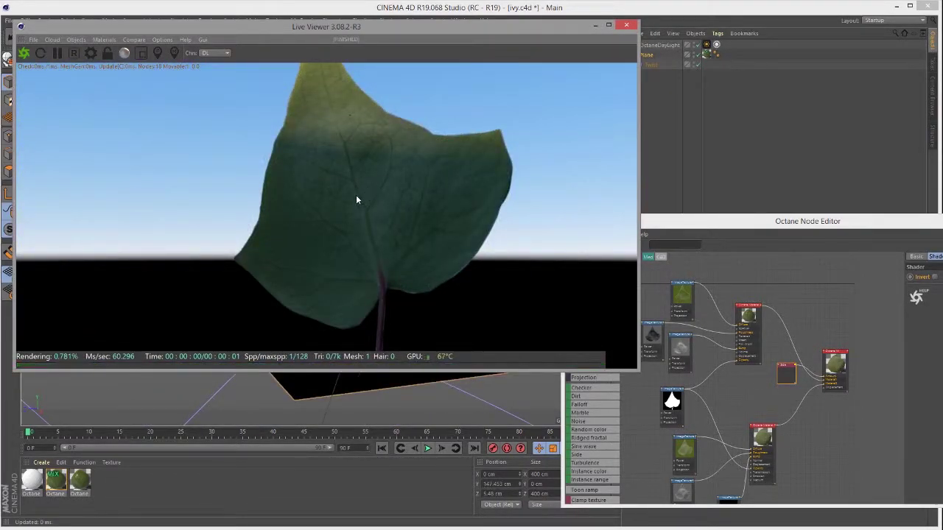
{"action": "left_click_drag", "start_coordinate": [356, 199], "coordinate": [506, 295]}
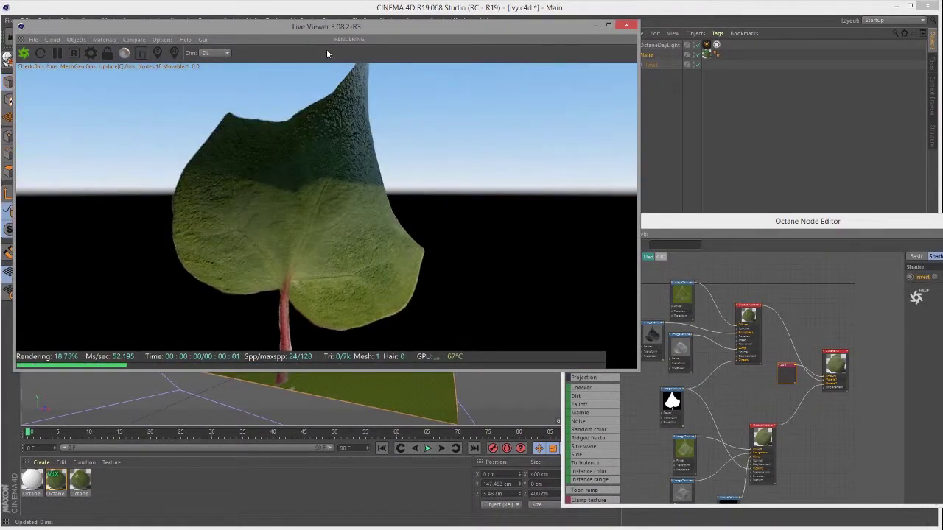
{"action": "left_click_drag", "start_coordinate": [321, 31], "coordinate": [386, 444]}
{"action": "mouse_move", "coordinate": [350, 232]}
{"action": "left_mouse_down", "text": "alt"}
{"action": "mouse_move", "coordinate": [263, 218]}
{"action": "mouse_move", "coordinate": [396, 243]}
{"action": "mouse_move", "coordinate": [54, 222]}
{"action": "mouse_move", "coordinate": [343, 239]}
{"action": "left_mouse_up", "text": "alt"}
{"action": "right_click_drag", "start_coordinate": [272, 213], "coordinate": [371, 269], "text": "alt"}
{"action": "left_click_drag", "start_coordinate": [372, 269], "coordinate": [388, 48], "text": "alt"}
{"action": "left_click_drag", "start_coordinate": [447, 245], "coordinate": [401, 188]}
Examine the Octane Mix material node and how the Side node and the two materials feed its inputs.
{"action": "left_click_drag", "start_coordinate": [700, 229], "coordinate": [288, 135]}
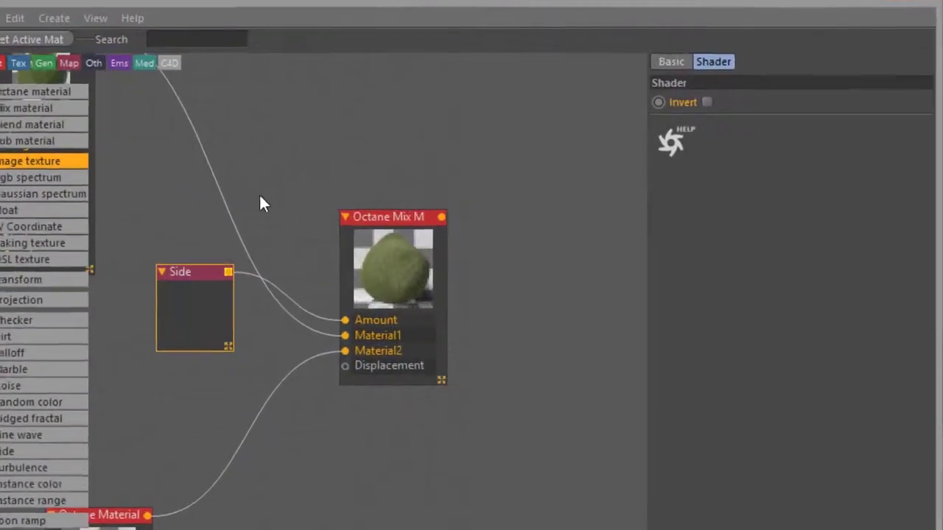
{"action": "scroll", "coordinate": [260, 196], "scroll_direction": "up", "scroll_amount": 3}
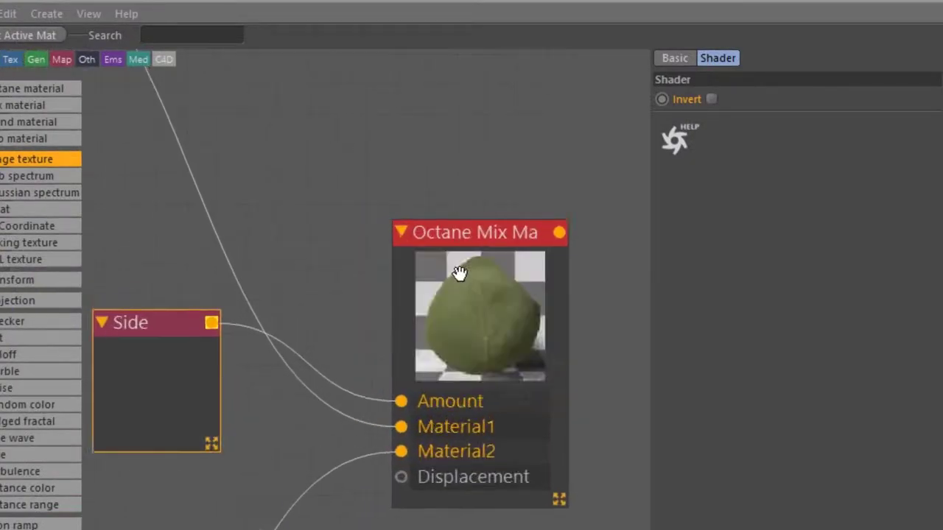
{"action": "middle_click_drag", "start_coordinate": [459, 273], "coordinate": [416, 218]}
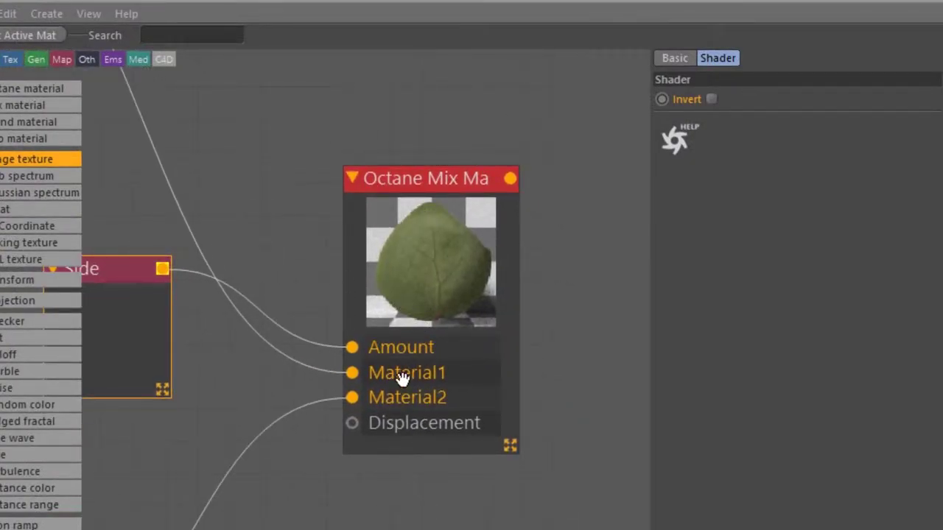
Examine the glossy Octane Material feeding Material1 and the image textures wired to its Diffuse, Roughness, Bump and Opacity inputs.
{"action": "middle_click_drag", "start_coordinate": [306, 265], "coordinate": [546, 529]}
{"action": "middle_click_drag", "start_coordinate": [325, 294], "coordinate": [638, 288]}
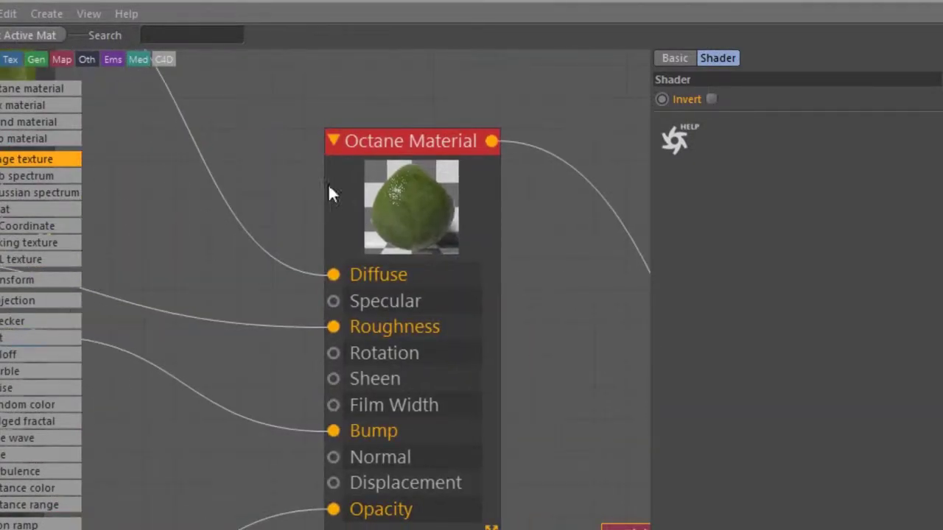
{"action": "left_click", "coordinate": [388, 142]}
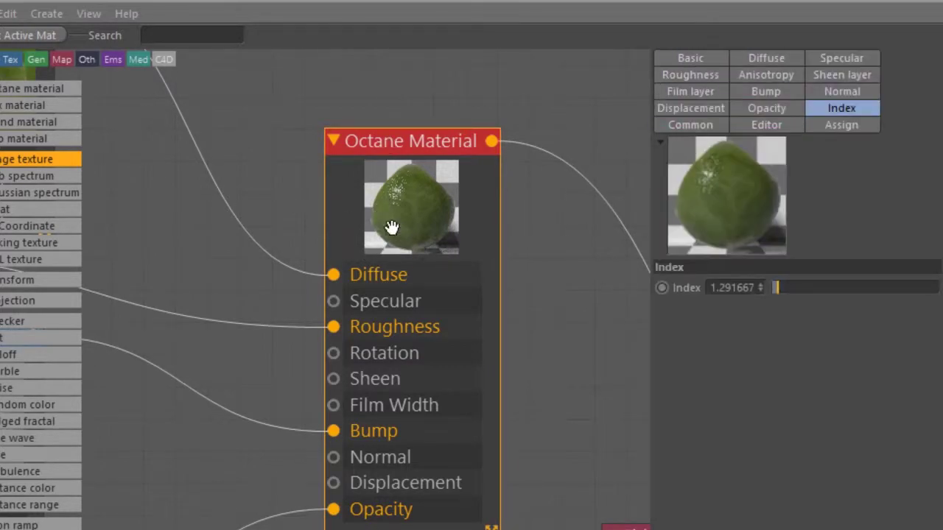
{"action": "scroll", "coordinate": [391, 228], "scroll_direction": "down", "scroll_amount": 5}
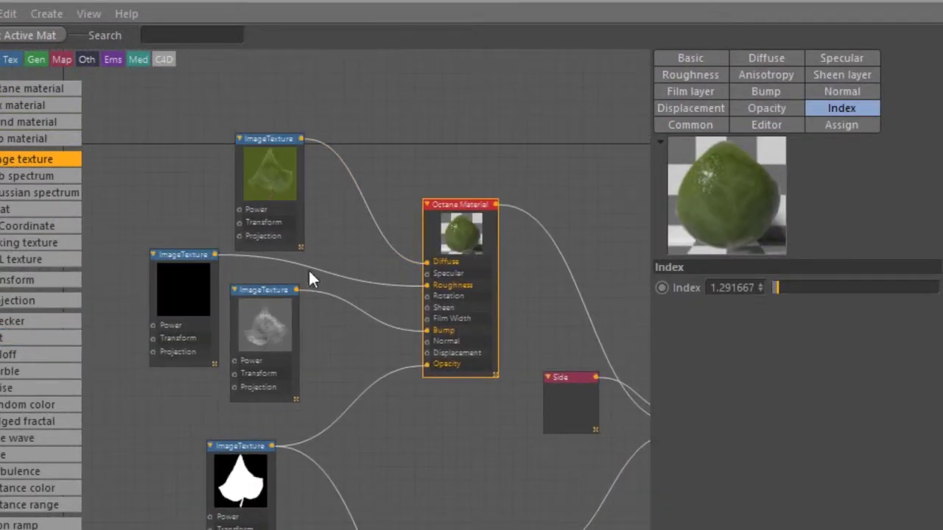
{"action": "middle_click_drag", "start_coordinate": [256, 459], "coordinate": [286, 302]}
Move the white leaf-mask ImageTexture node closer to the glossy material's Opacity input and check its connections to both materials.
{"action": "scroll", "coordinate": [277, 327], "scroll_direction": "up", "scroll_amount": 5}
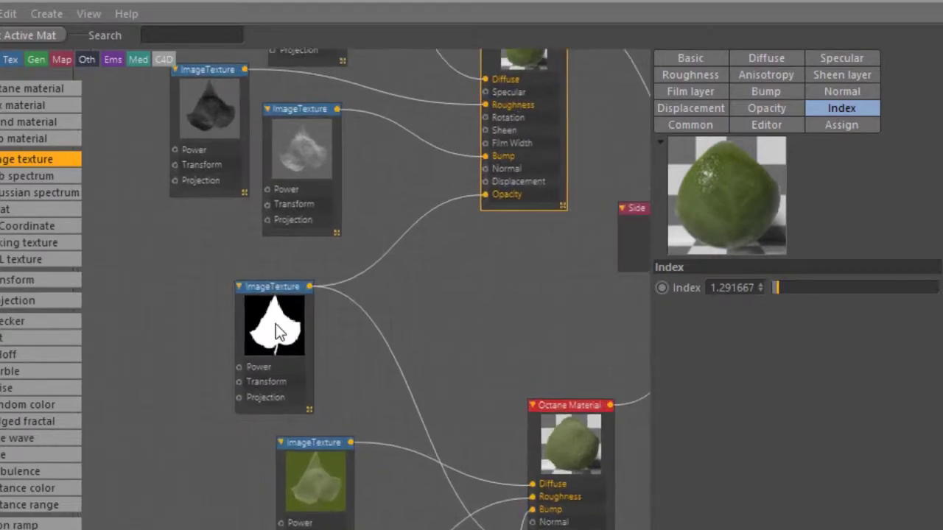
{"action": "middle_click_drag", "start_coordinate": [363, 324], "coordinate": [251, 319]}
{"action": "middle_click_drag", "start_coordinate": [524, 212], "coordinate": [498, 235]}
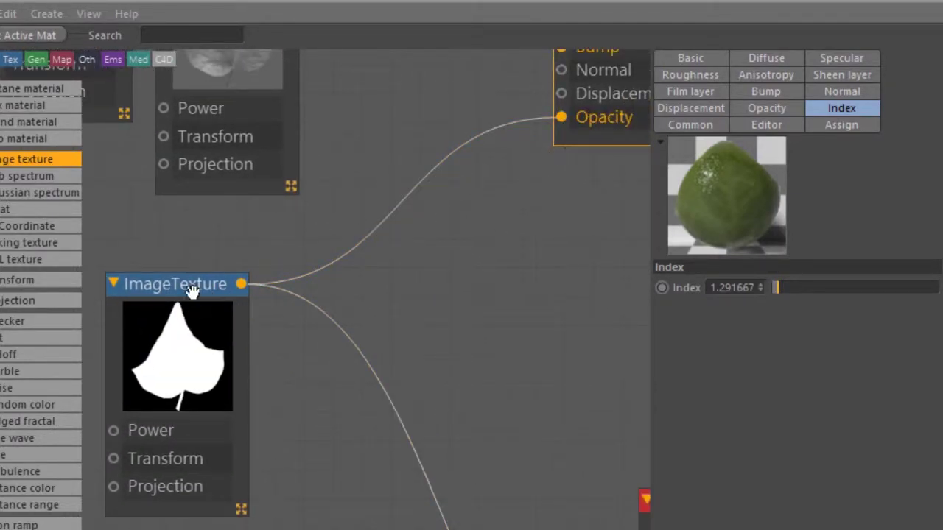
{"action": "left_click_drag", "start_coordinate": [191, 291], "coordinate": [306, 231]}
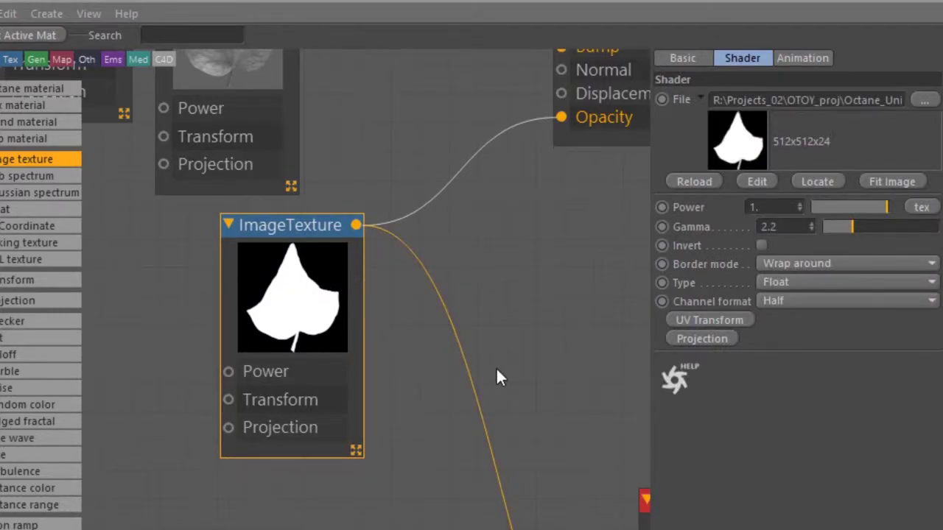
{"action": "scroll", "coordinate": [495, 378], "scroll_direction": "down", "scroll_amount": 3}
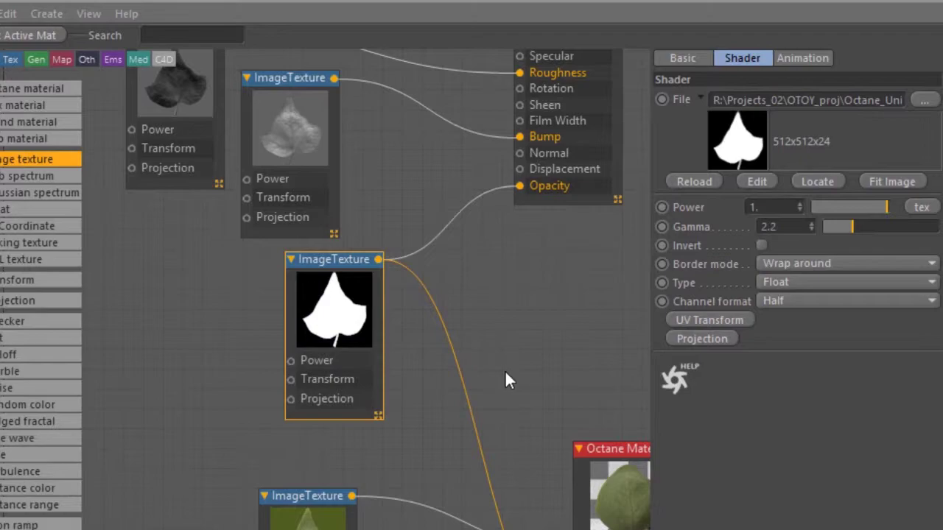
Inspect the underside Octane Material and its base color texture, and move its ivy2_bottom_bump.png node closer to the other textures.
{"action": "middle_click_drag", "start_coordinate": [487, 408], "coordinate": [404, 195]}
{"action": "middle_click_drag", "start_coordinate": [386, 350], "coordinate": [376, 251]}
{"action": "mouse_move", "coordinate": [542, 149]}
{"action": "left_mouse_down"}
{"action": "mouse_move", "coordinate": [544, 177]}
{"action": "mouse_move", "coordinate": [555, 177]}
{"action": "left_mouse_up"}
{"action": "left_click_drag", "start_coordinate": [223, 199], "coordinate": [229, 176]}
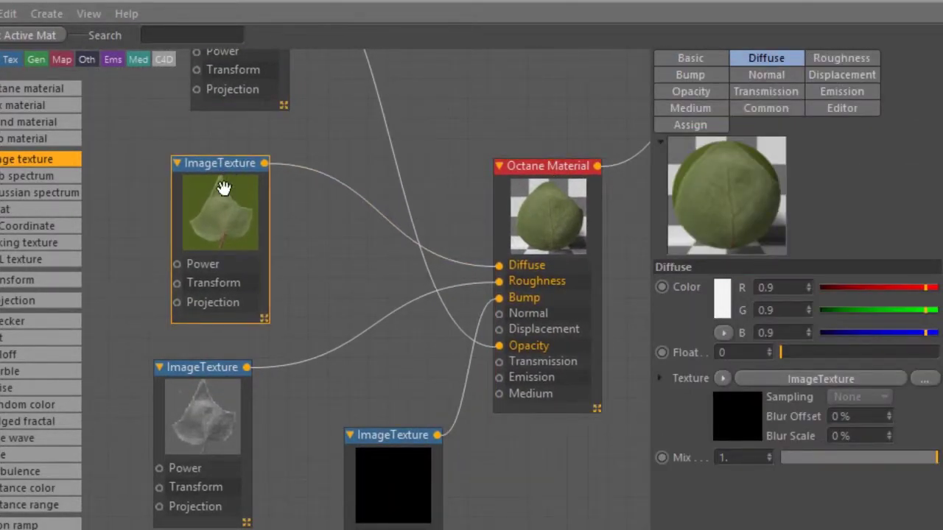
{"action": "scroll", "coordinate": [302, 426], "scroll_direction": "down", "scroll_amount": 2}
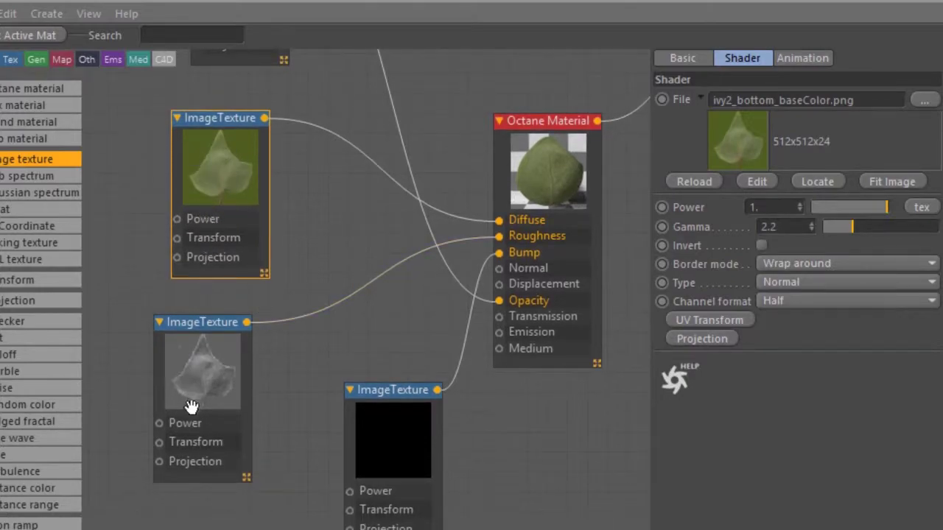
{"action": "left_click_drag", "start_coordinate": [397, 396], "coordinate": [359, 372]}
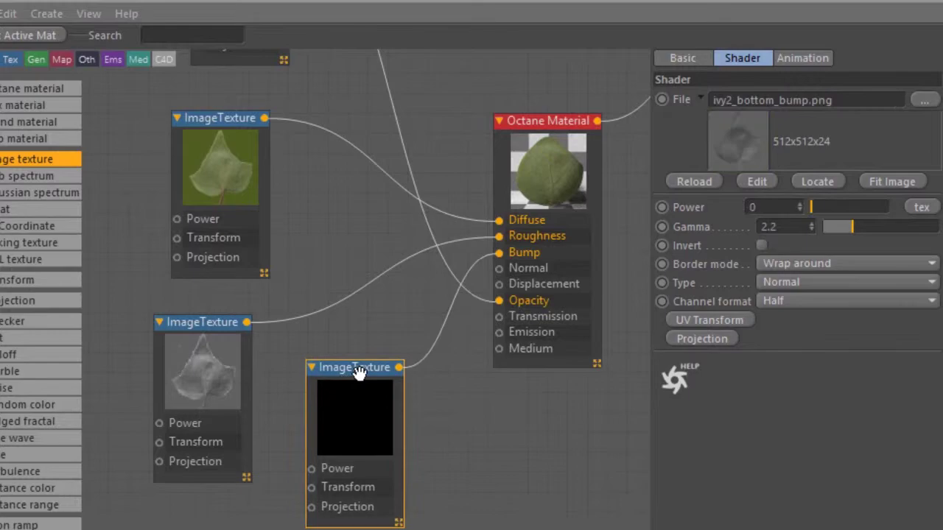
Trace the shared leaf mask, the underside material's textures and the connections into the Octane Mix Material's Amount, Material1 and Material2 inputs.
{"action": "middle_click_drag", "start_coordinate": [359, 373], "coordinate": [325, 529]}
{"action": "scroll", "coordinate": [356, 425], "scroll_direction": "down", "scroll_amount": 2}
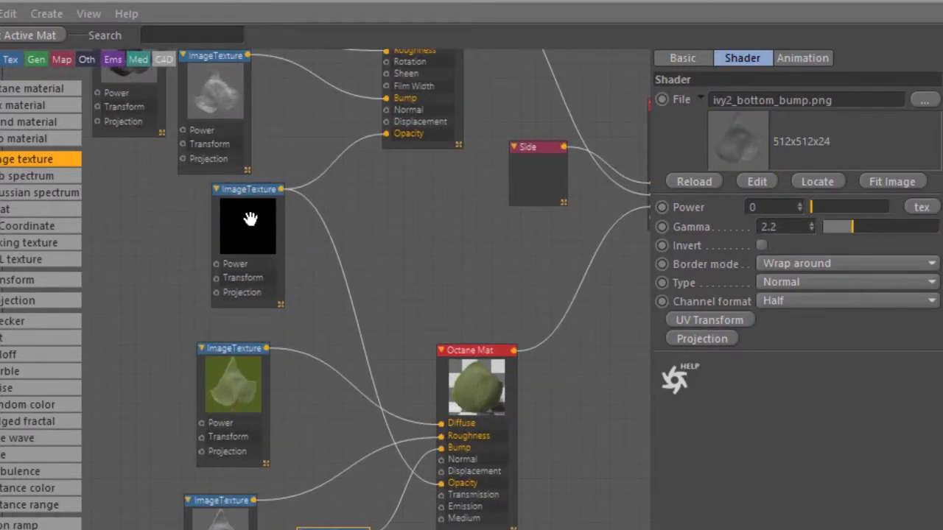
{"action": "middle_click_drag", "start_coordinate": [396, 416], "coordinate": [363, 316]}
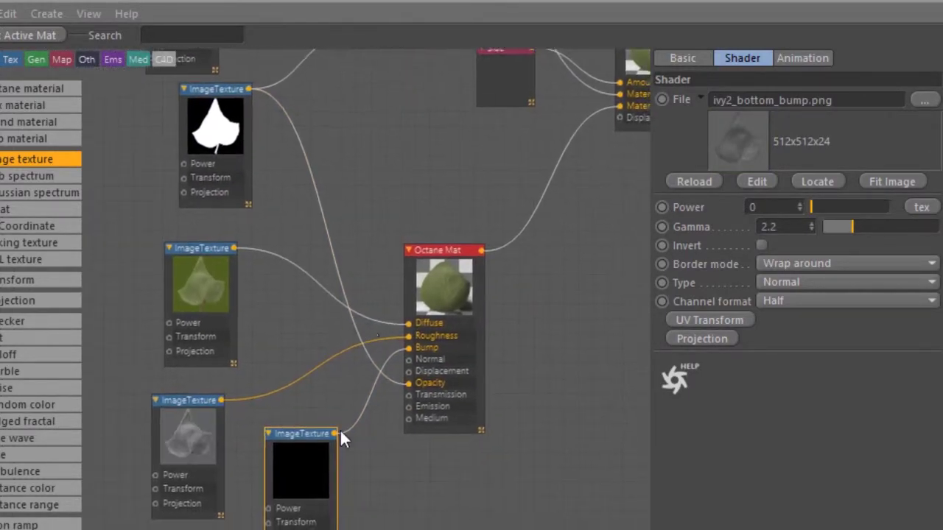
{"action": "scroll", "coordinate": [429, 320], "scroll_direction": "up", "scroll_amount": 1}
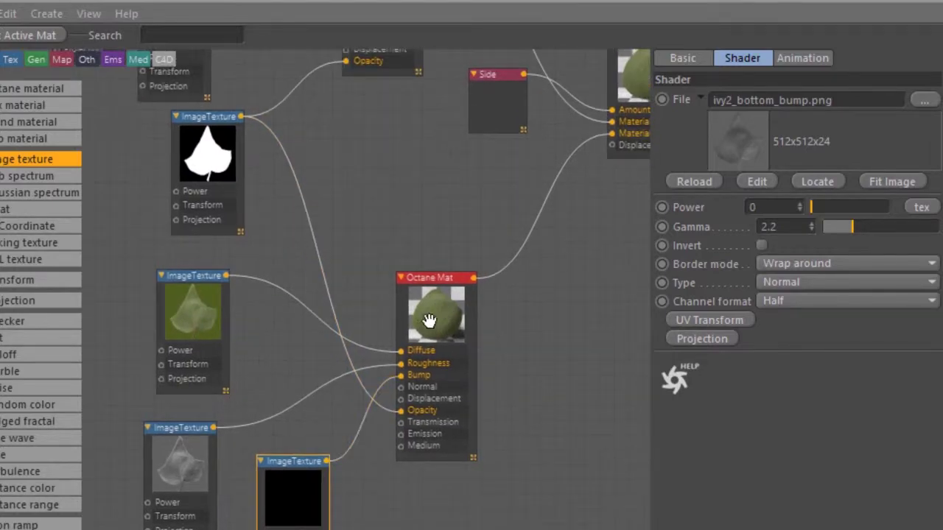
{"action": "scroll", "coordinate": [309, 427], "scroll_direction": "down", "scroll_amount": 3}
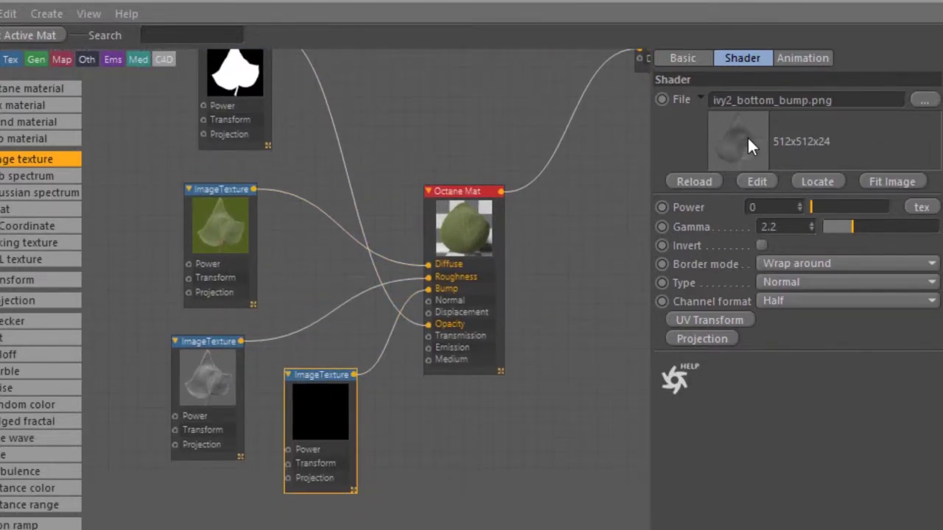
{"action": "scroll", "coordinate": [267, 451], "scroll_direction": "up", "scroll_amount": 4}
{"action": "scroll", "coordinate": [535, 176], "scroll_direction": "up", "scroll_amount": 4}
{"action": "middle_click_drag", "start_coordinate": [535, 176], "coordinate": [440, 393]}
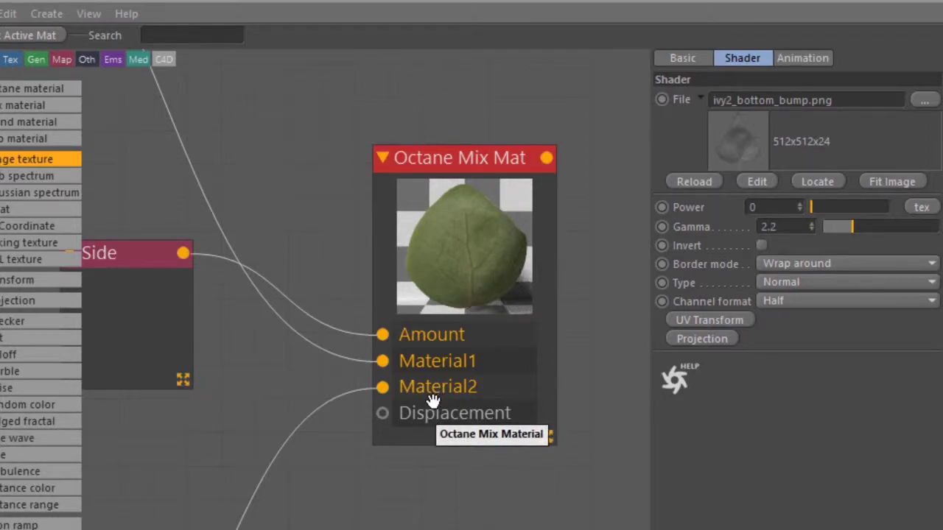
{"action": "middle_click_drag", "start_coordinate": [271, 351], "coordinate": [375, 344]}
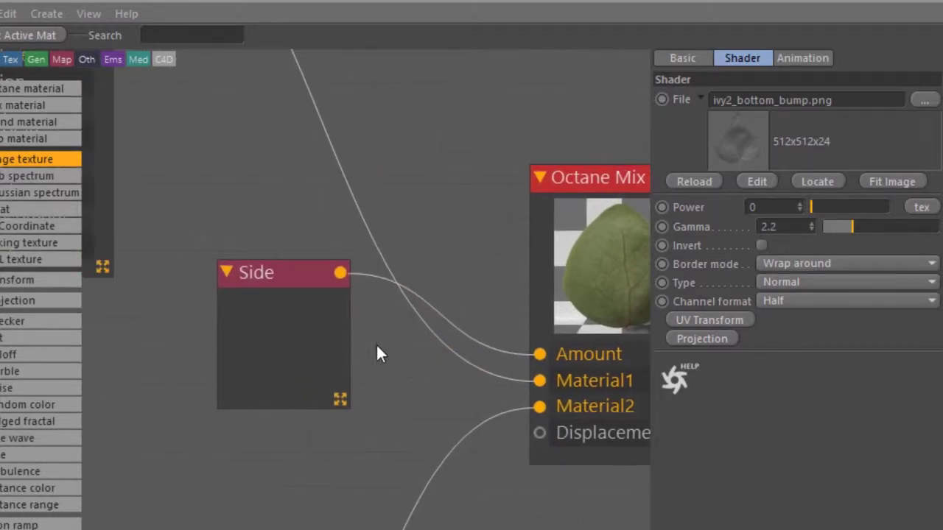
Select the Side node and reposition it beside the Octane Mix Material, level with its Amount input.
{"action": "left_click_drag", "start_coordinate": [271, 277], "coordinate": [299, 340]}
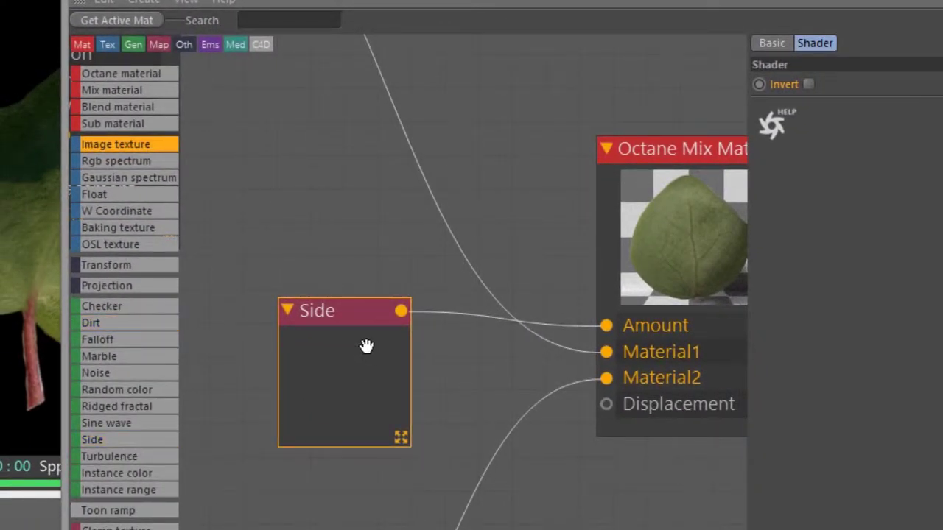
{"action": "left_click", "coordinate": [615, 351]}
{"action": "left_click_drag", "start_coordinate": [356, 313], "coordinate": [385, 297]}
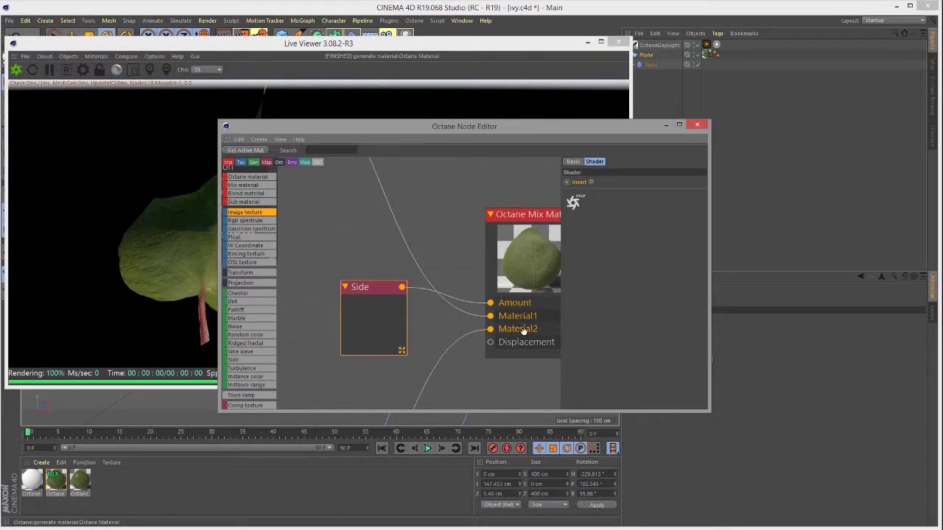
{"action": "scroll", "coordinate": [412, 313], "scroll_direction": "down", "scroll_amount": 2}
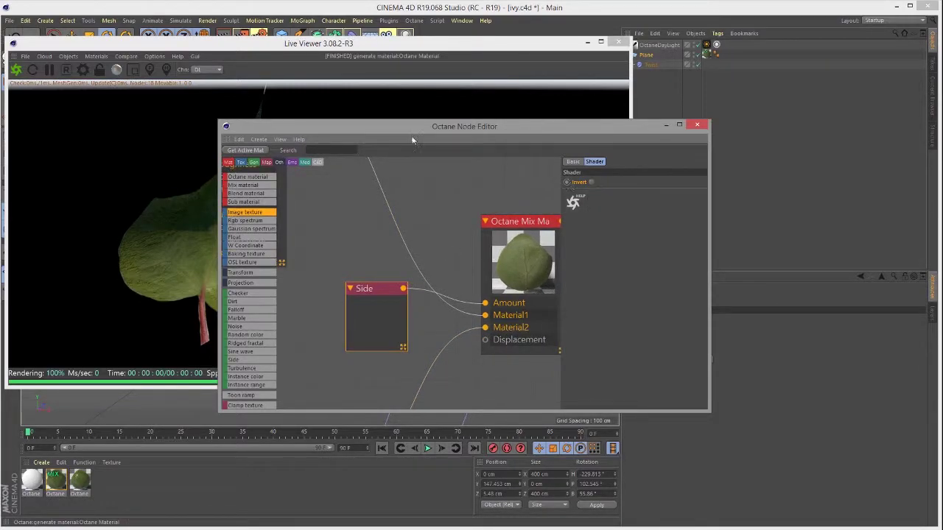
Move the Node Editor clear of the leaf render, enable Invert on the Side node and orbit the leaf to check it.
{"action": "left_click_drag", "start_coordinate": [379, 131], "coordinate": [556, 151]}
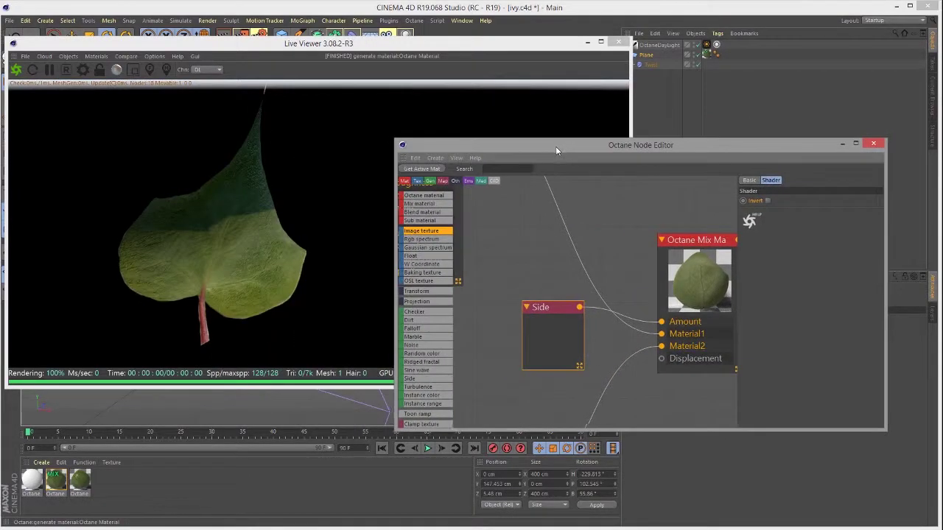
{"action": "left_click", "coordinate": [769, 201]}
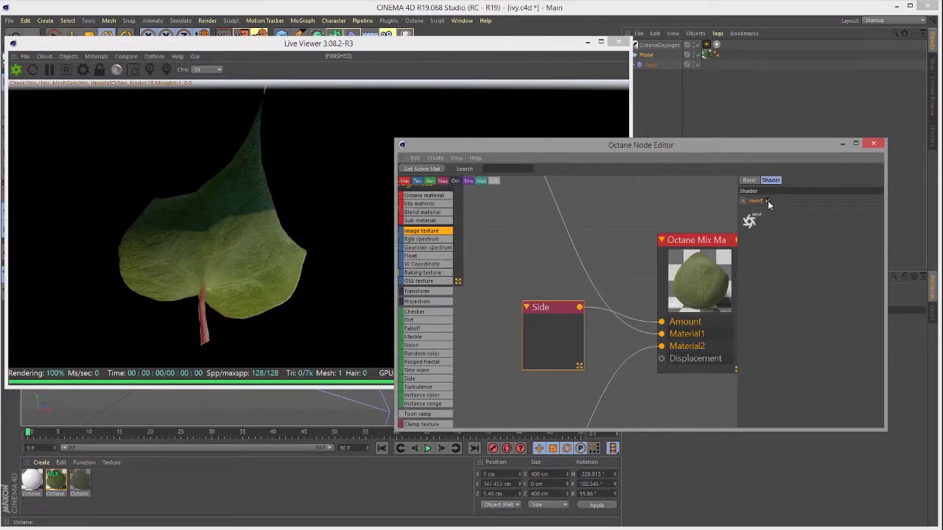
{"action": "left_click", "coordinate": [310, 249]}
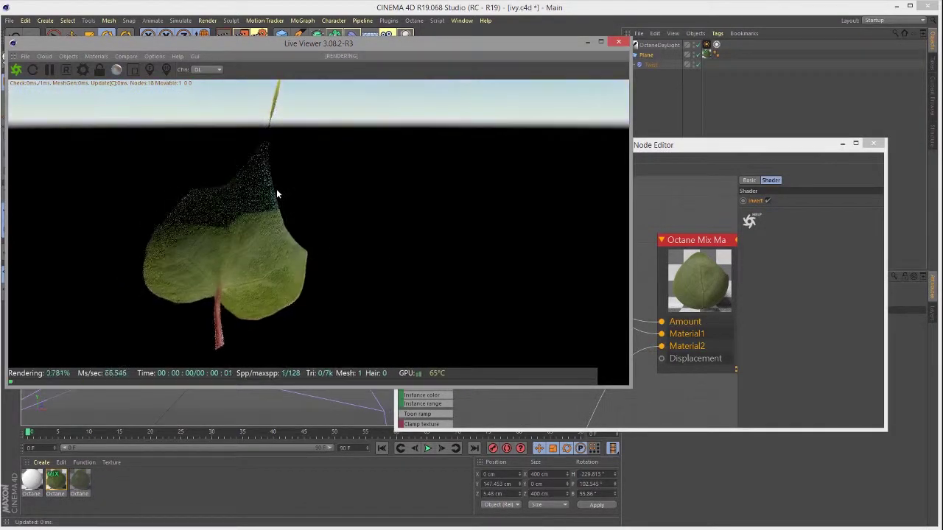
Switch the Side node's Invert off and back on, restarting the live render for each setting to compare the leaf's faces.
{"action": "left_click", "coordinate": [768, 200]}
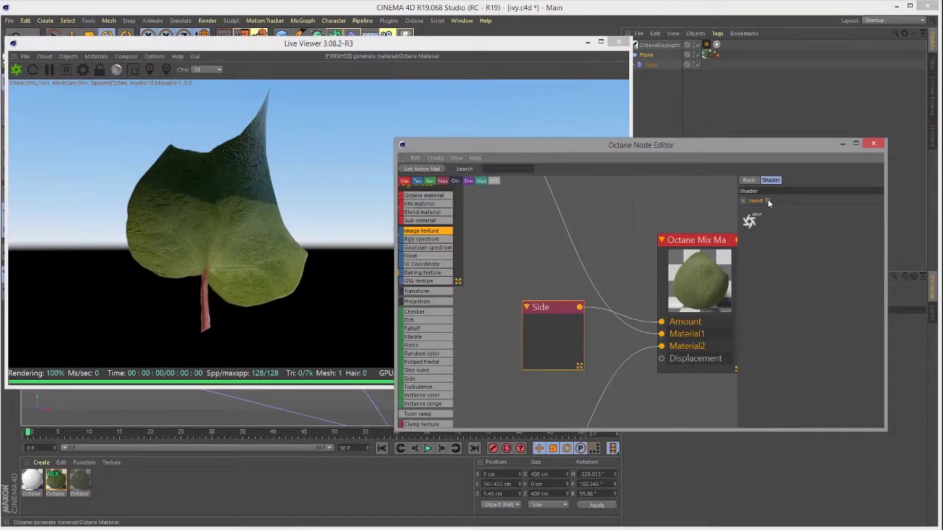
{"action": "left_click", "coordinate": [16, 70]}
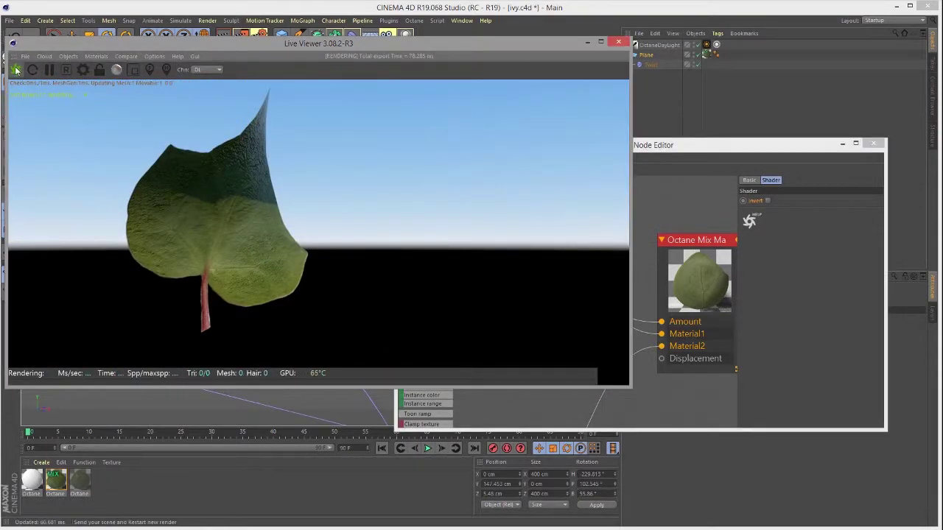
{"action": "left_click", "coordinate": [768, 201]}
{"action": "left_click", "coordinate": [768, 201]}
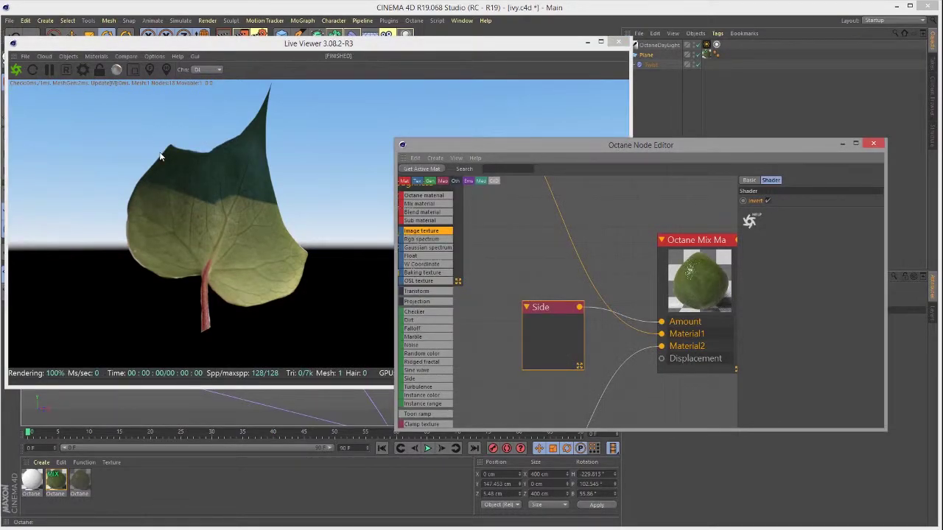
{"action": "left_click", "coordinate": [16, 70]}
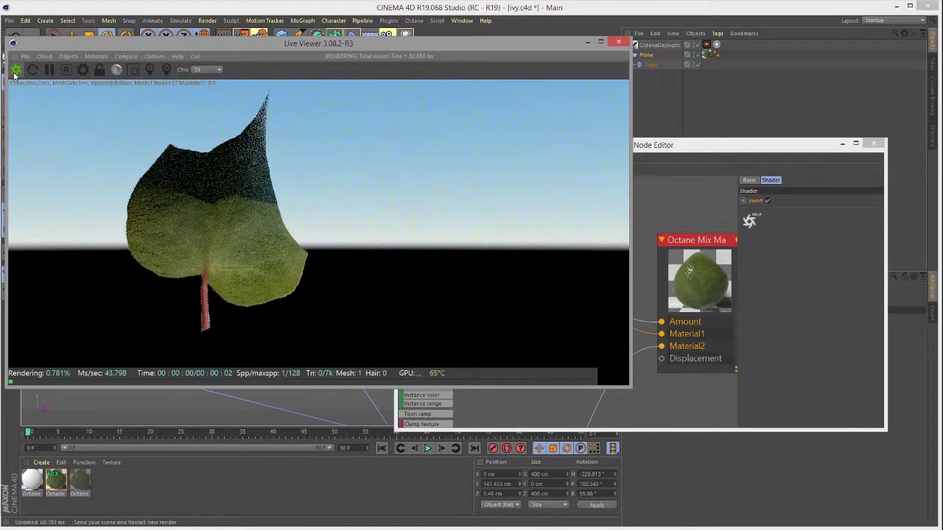
Move the Node Editor closer to the leaf render and review the complete two-sided leaf material network.
{"action": "left_click_drag", "start_coordinate": [669, 146], "coordinate": [561, 125]}
{"action": "scroll", "coordinate": [480, 229], "scroll_direction": "down", "scroll_amount": 6}
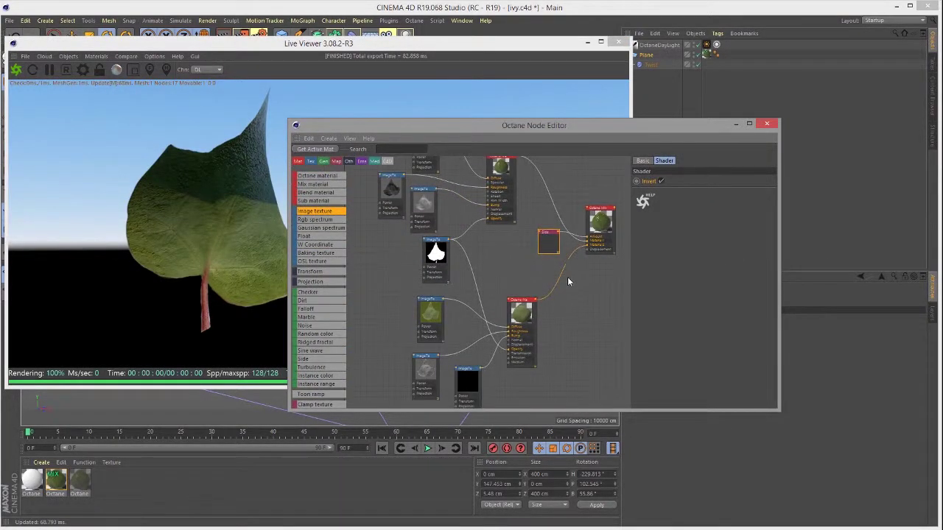
{"action": "scroll", "coordinate": [567, 277], "scroll_direction": "down", "scroll_amount": 6}
{"action": "scroll", "coordinate": [494, 284], "scroll_direction": "up", "scroll_amount": 6}
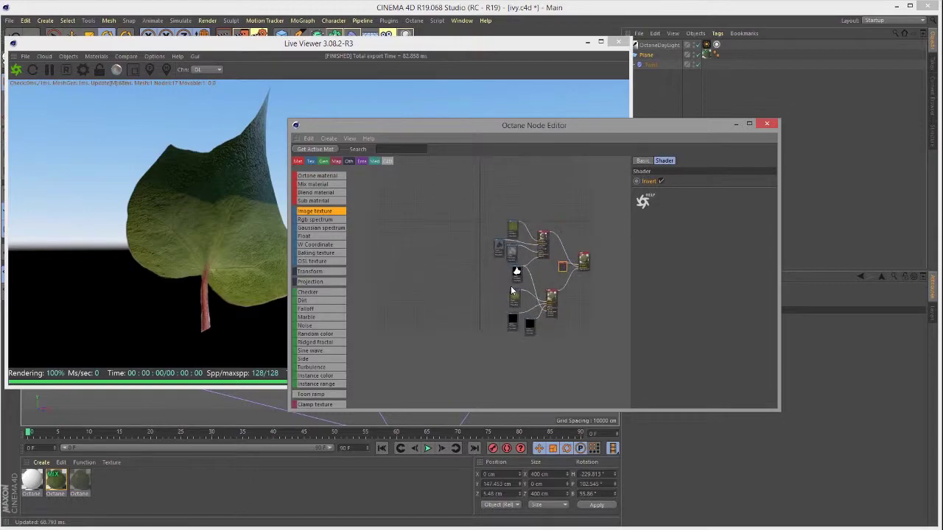
{"action": "scroll", "coordinate": [473, 298], "scroll_direction": "up", "scroll_amount": 3}
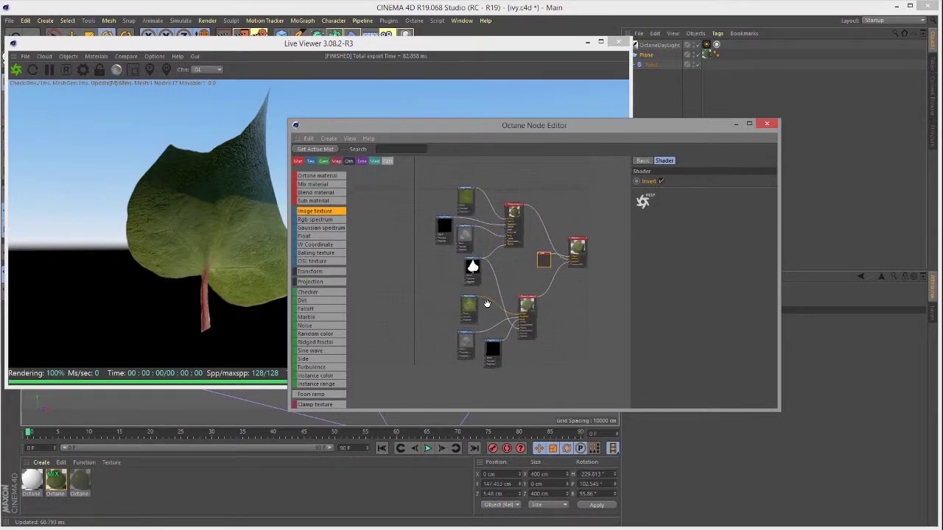